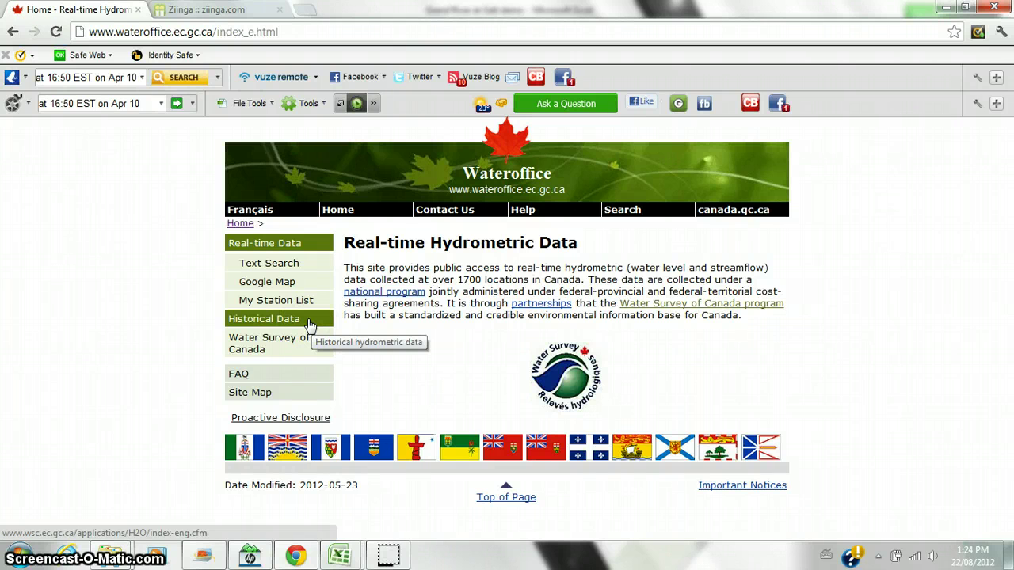
Open the historical hydrometric data search page of the Wateroffice site
{"action": "left_click", "coordinate": [309, 324]}
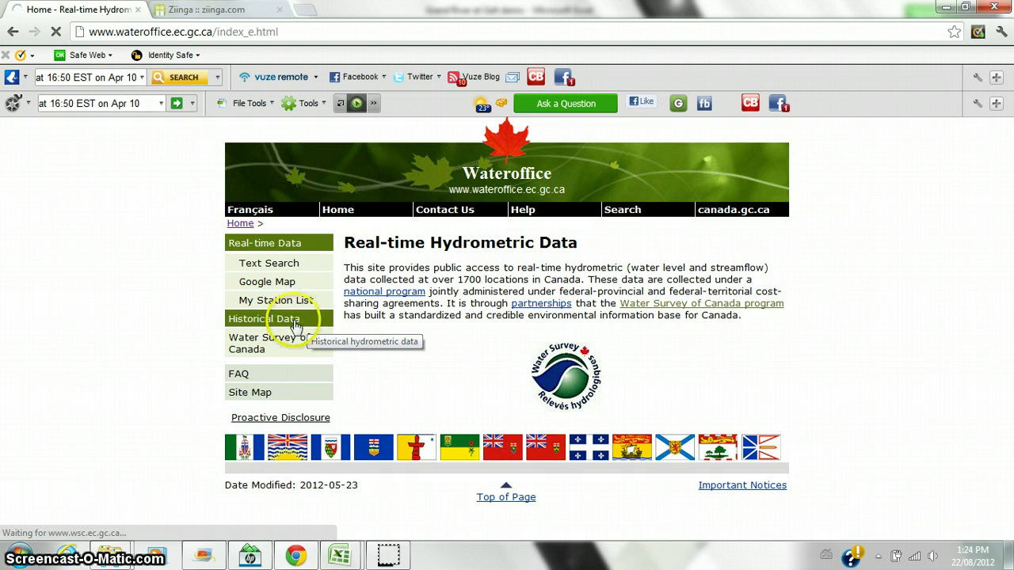
{"action": "left_click", "coordinate": [270, 342]}
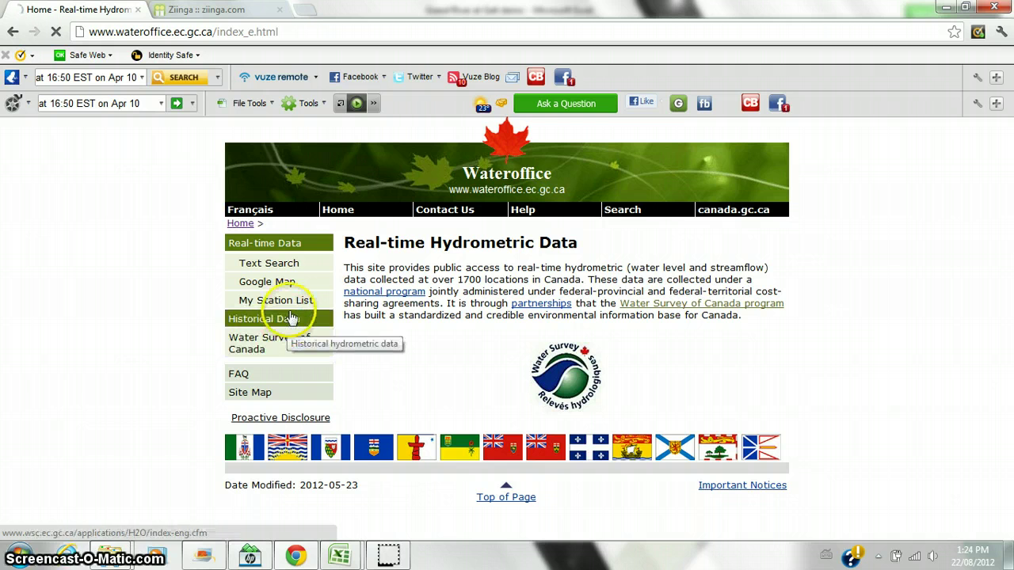
{"action": "left_click", "coordinate": [291, 320]}
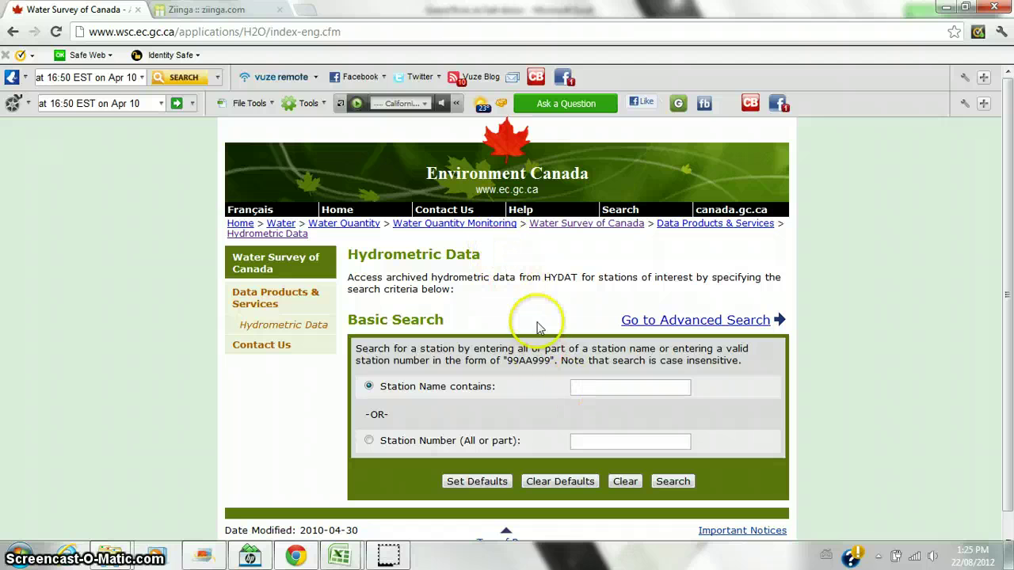
Search the archived hydrometric data for stations whose name contains "grand river"
{"action": "left_click", "coordinate": [580, 388]}
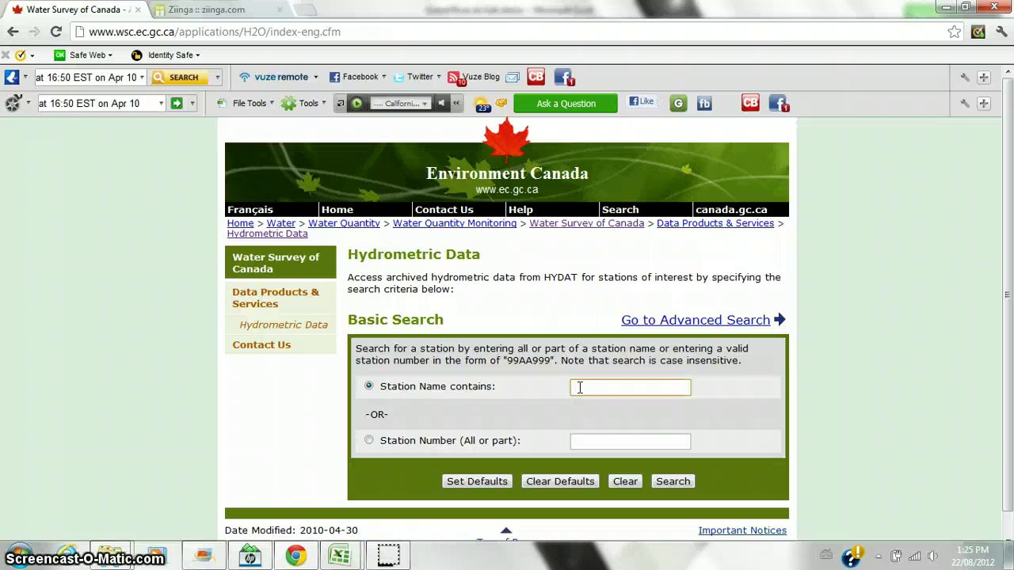
{"action": "type", "text": "gran"}
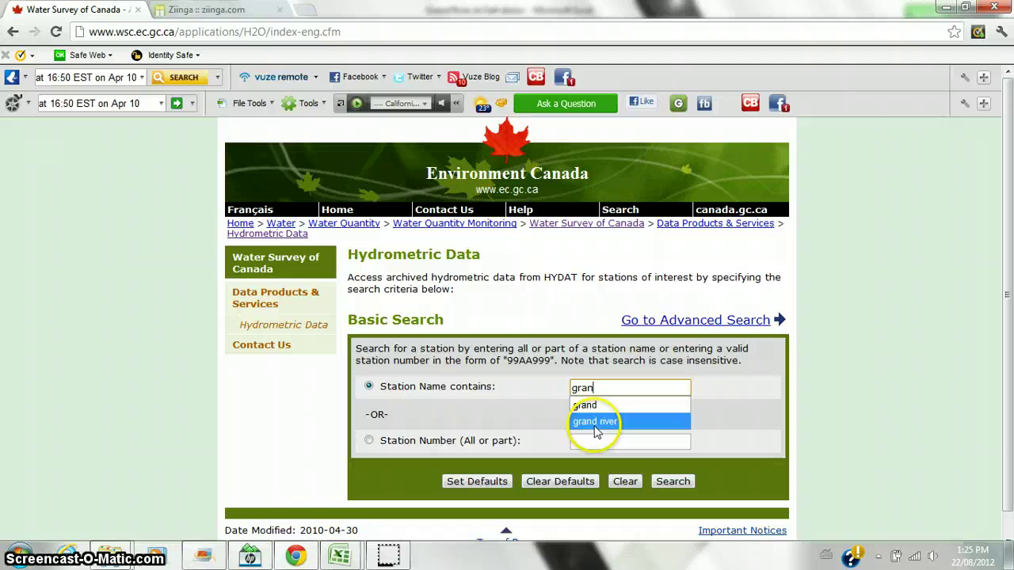
{"action": "left_click", "coordinate": [595, 422]}
{"action": "left_click", "coordinate": [672, 480]}
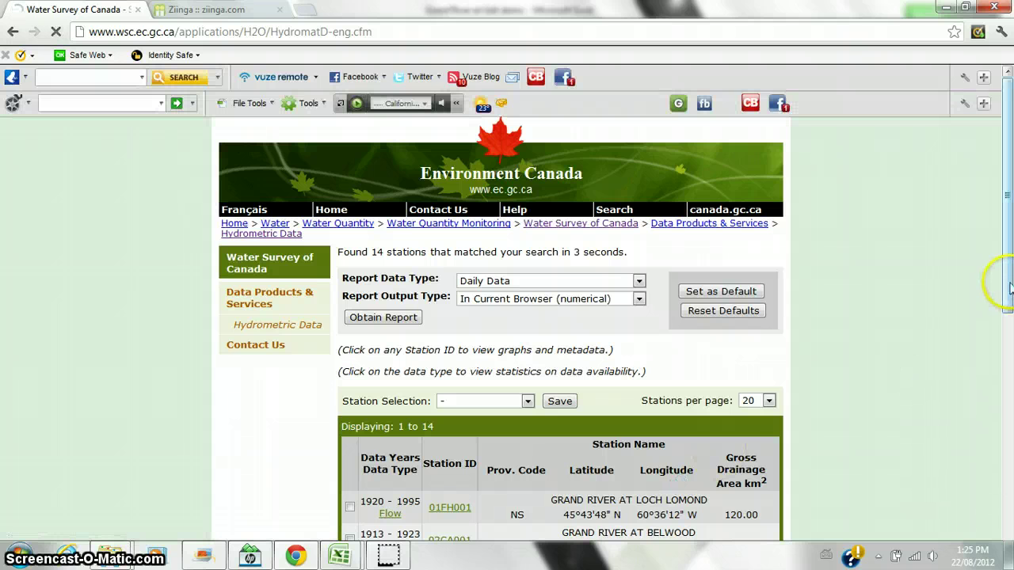
Obtain a Peak Data report for the Grand River at Galt station (02GA003), using the current-browser numerical output
{"action": "left_click_drag", "start_coordinate": [999, 284], "coordinate": [999, 435]}
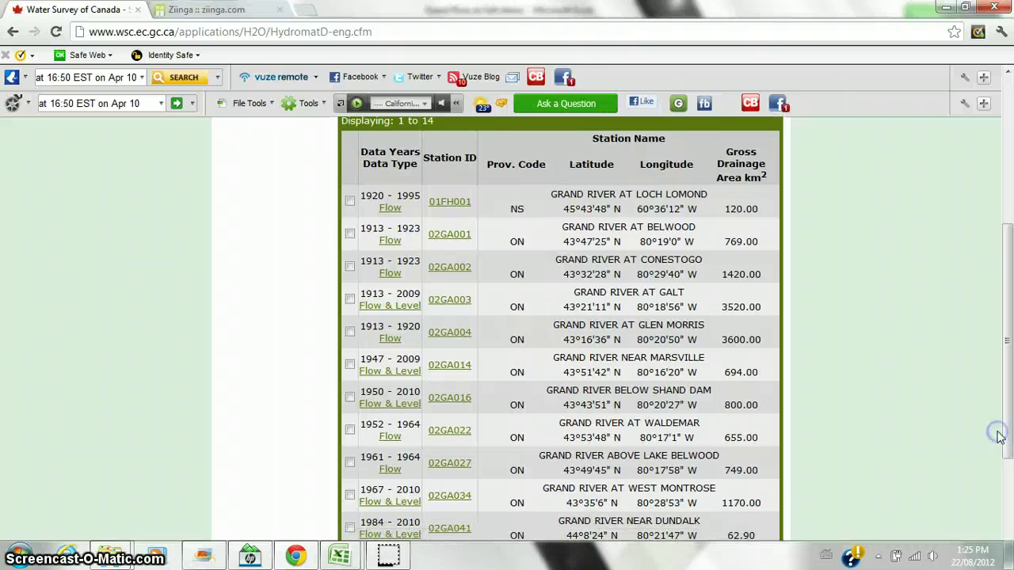
{"action": "left_click", "coordinate": [350, 300]}
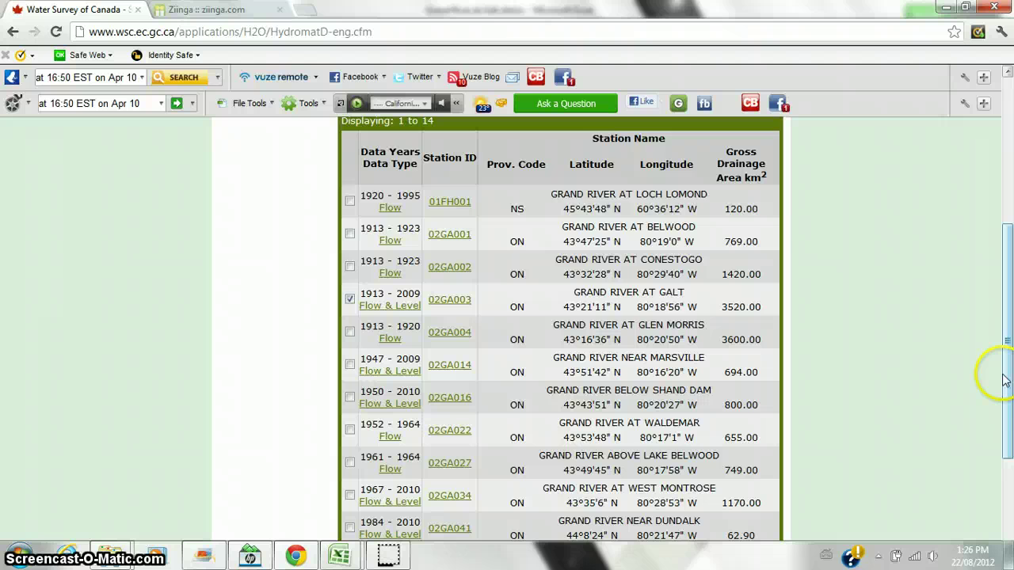
{"action": "scroll", "coordinate": [1006, 341], "scroll_direction": "up", "scroll_amount": 1}
{"action": "left_click_drag", "start_coordinate": [1006, 340], "coordinate": [1006, 255]}
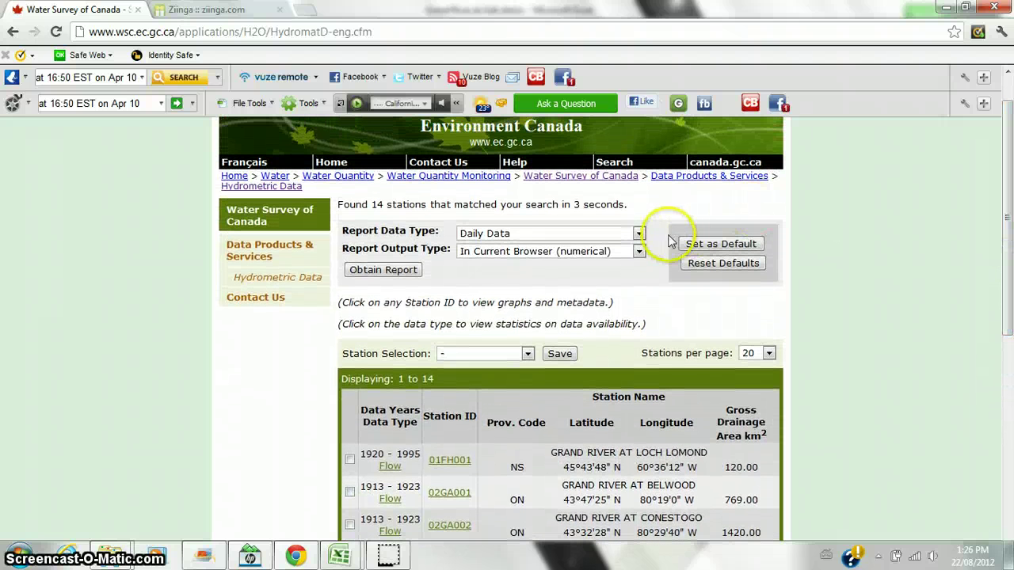
{"action": "left_click", "coordinate": [639, 234]}
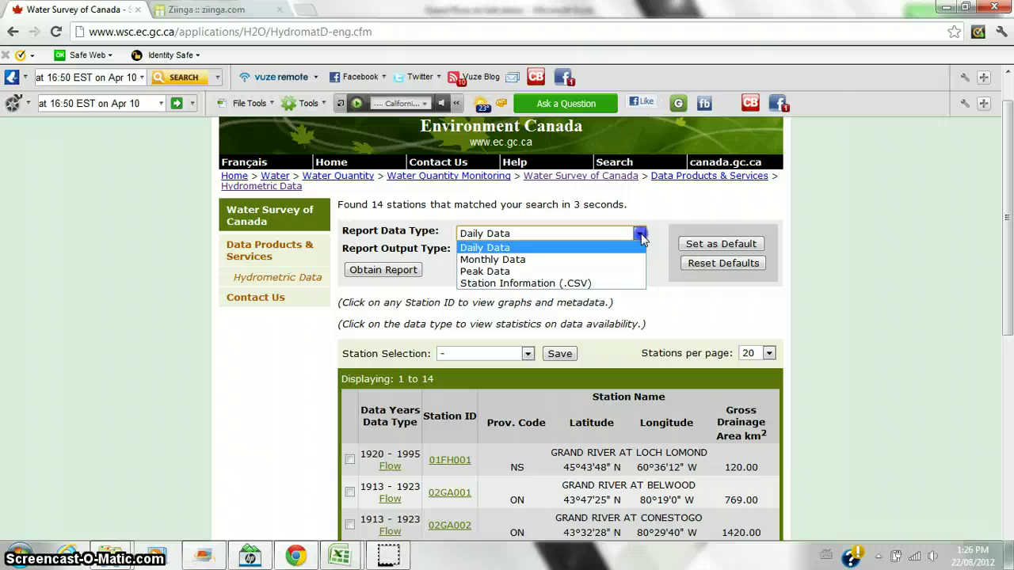
{"action": "left_click", "coordinate": [631, 273]}
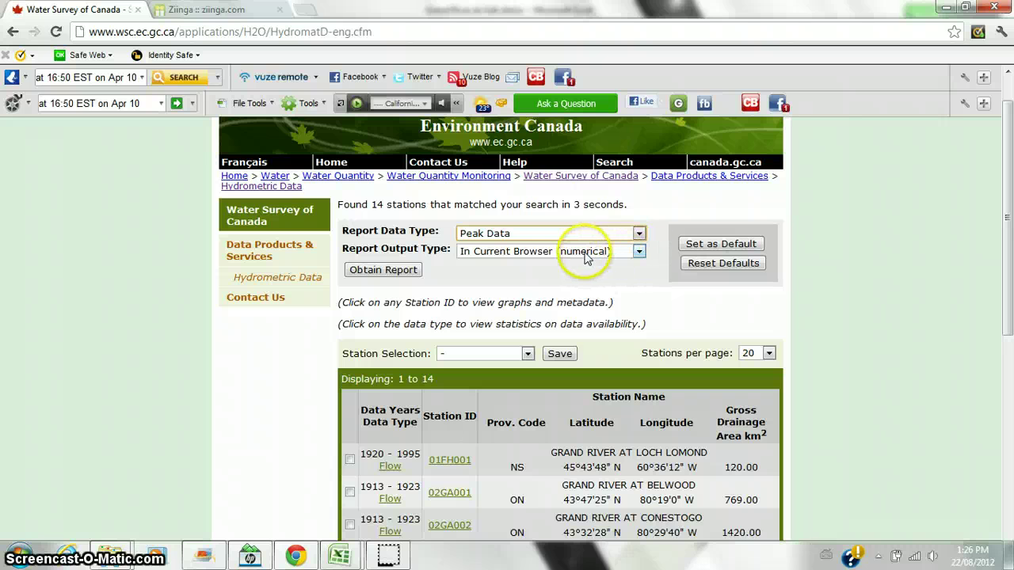
{"action": "left_click", "coordinate": [404, 270]}
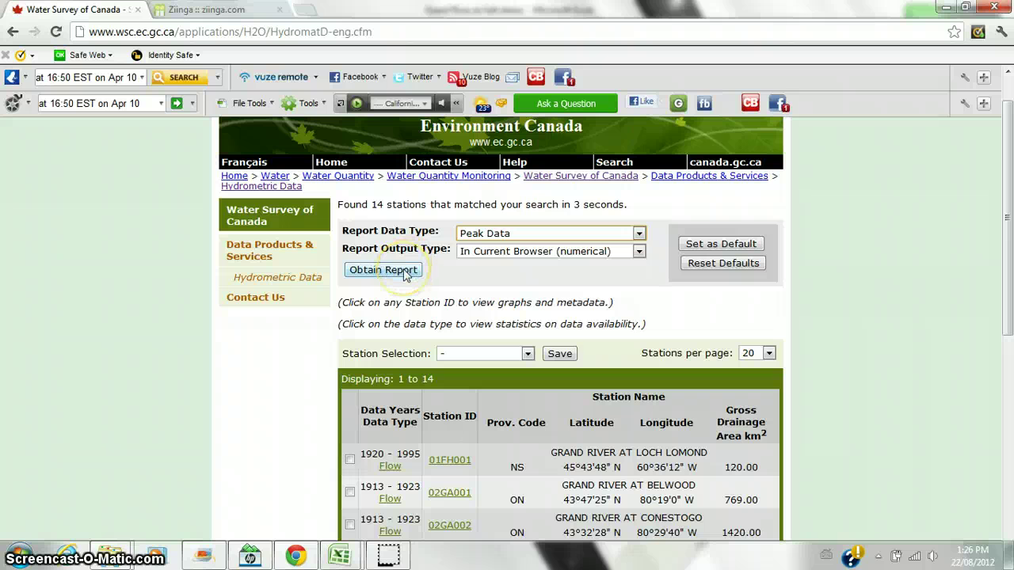
{"action": "left_click", "coordinate": [405, 271]}
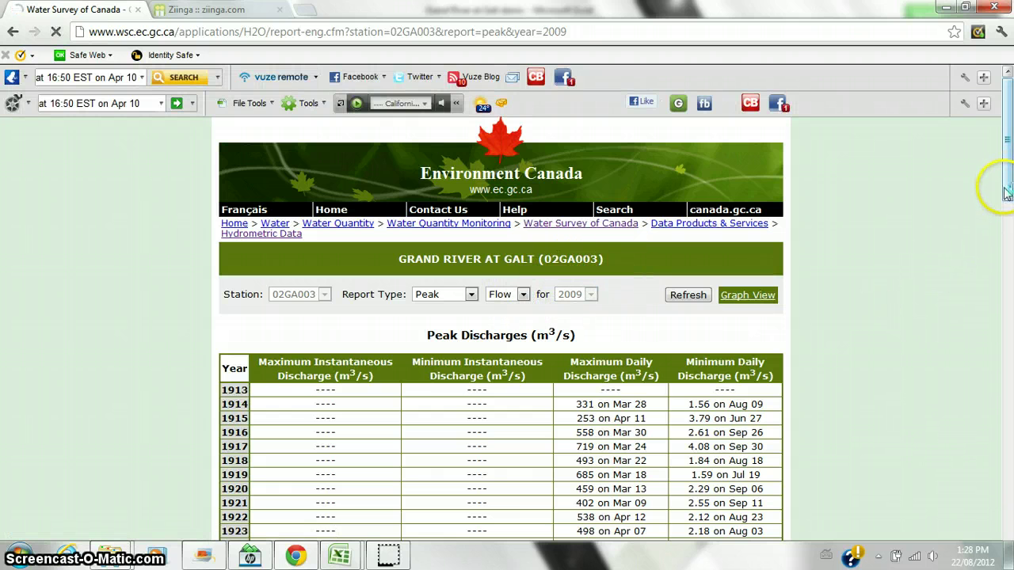
Copy the peak discharge records from 1932 through 2009 from the report table
{"action": "left_click_drag", "start_coordinate": [1007, 199], "coordinate": [998, 243]}
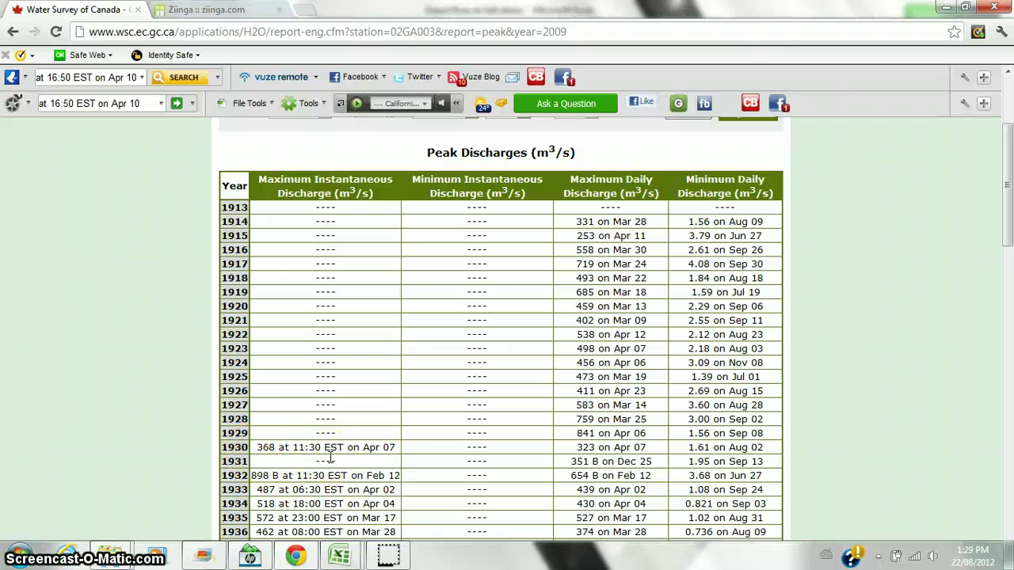
{"action": "left_click", "coordinate": [284, 474]}
{"action": "left_click", "coordinate": [259, 467]}
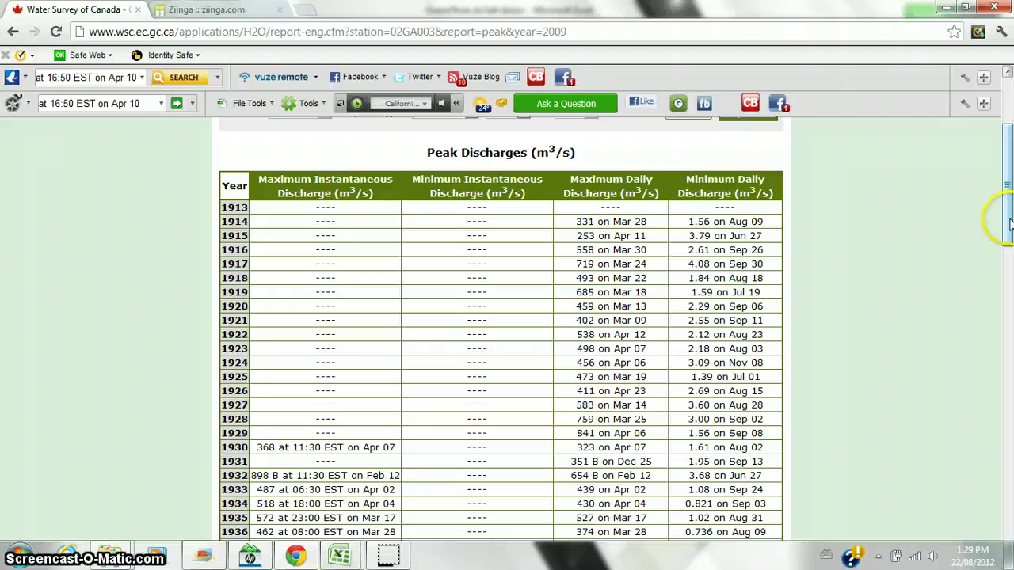
{"action": "left_click_drag", "start_coordinate": [1008, 228], "coordinate": [994, 272]}
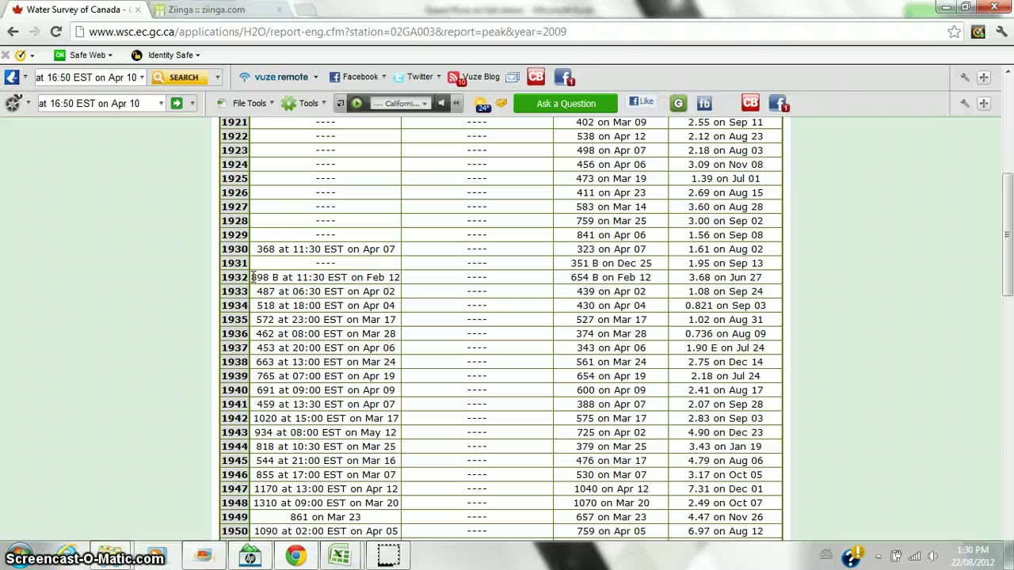
{"action": "left_click_drag", "start_coordinate": [252, 277], "coordinate": [693, 507]}
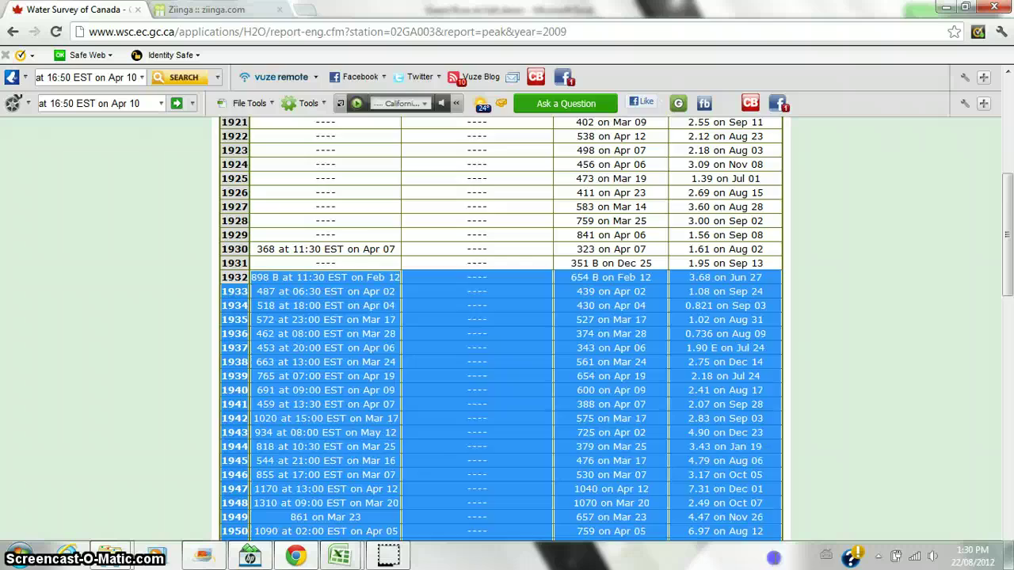
{"action": "left_click_drag", "start_coordinate": [773, 557], "coordinate": [835, 559]}
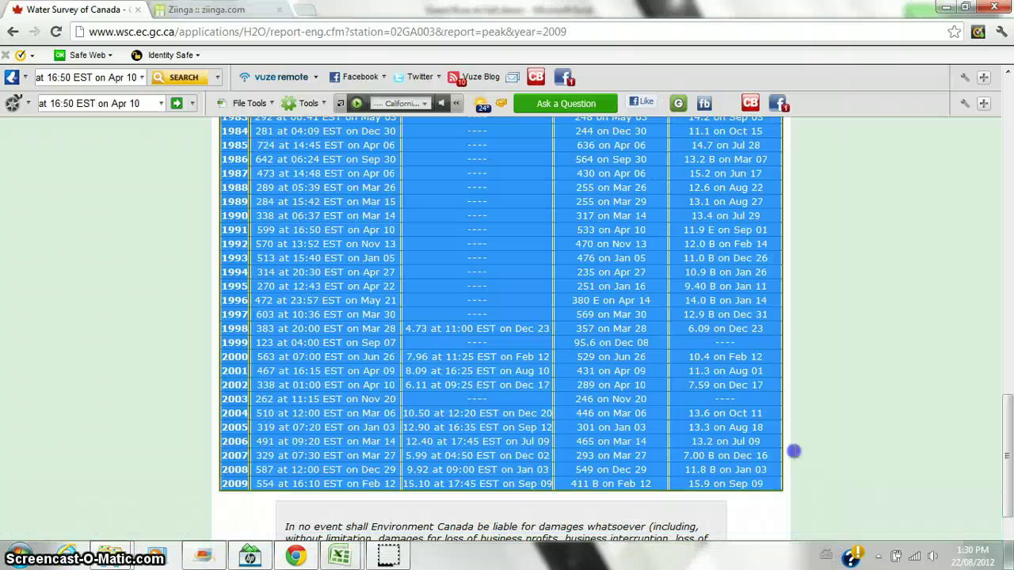
{"action": "left_click_drag", "start_coordinate": [793, 451], "coordinate": [558, 477]}
{"action": "right_click", "coordinate": [557, 477]}
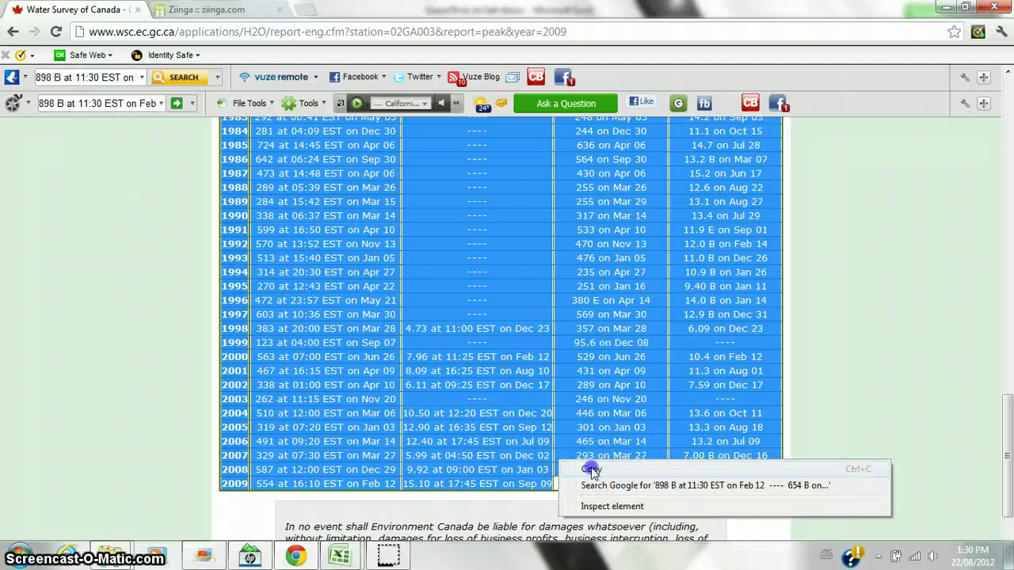
{"action": "left_click", "coordinate": [592, 470]}
Compare the Grand River at Galt demo workbook in Excel with the peak discharge table in the browser
{"action": "left_click", "coordinate": [339, 556]}
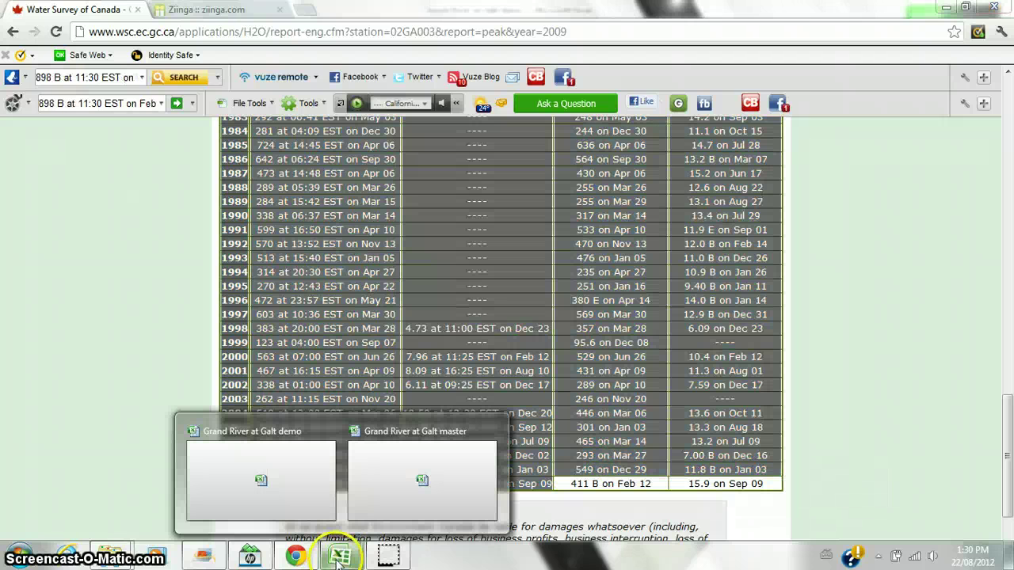
{"action": "left_click", "coordinate": [288, 484]}
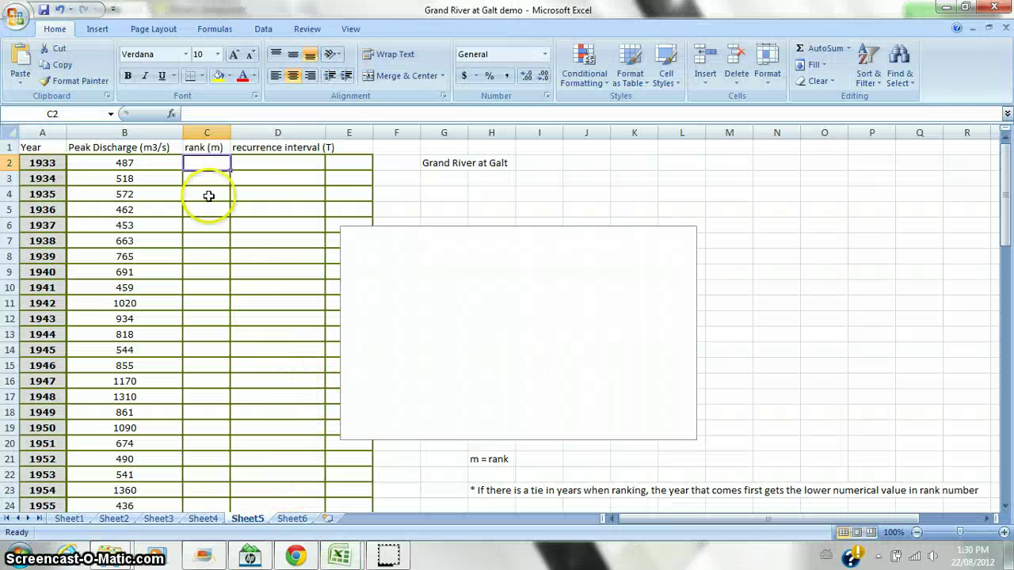
{"action": "left_click", "coordinate": [296, 557]}
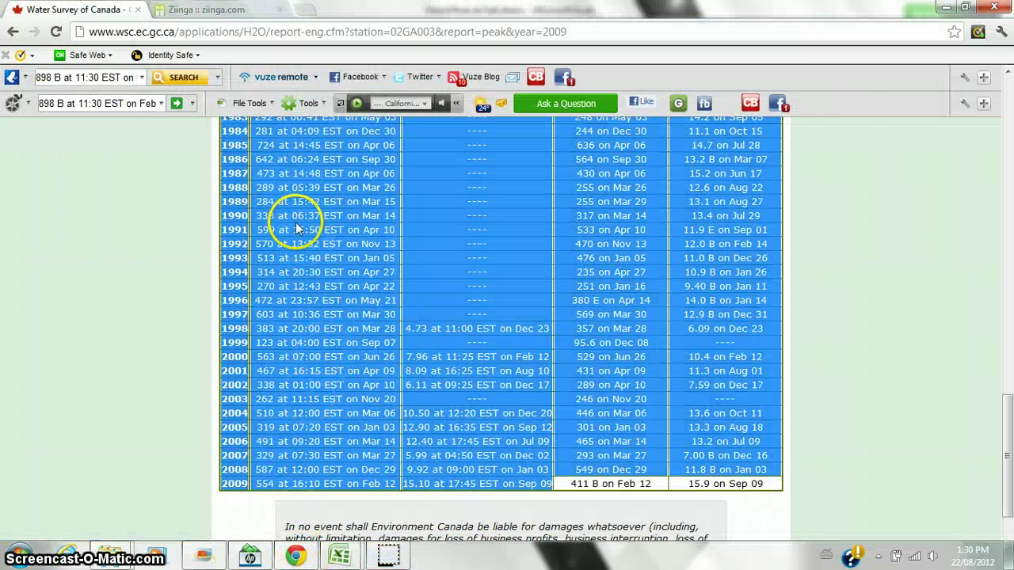
{"action": "left_click", "coordinate": [280, 200]}
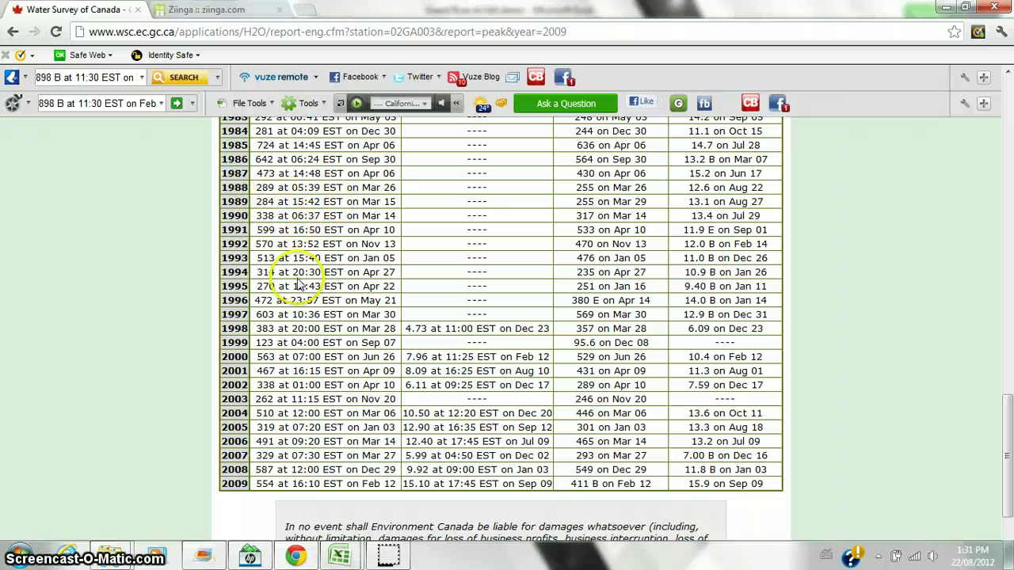
Switch to the Grand River at Galt demo workbook in Excel and open the custom Sort settings for the year and discharge data in A2:B78
{"action": "left_click", "coordinate": [340, 553]}
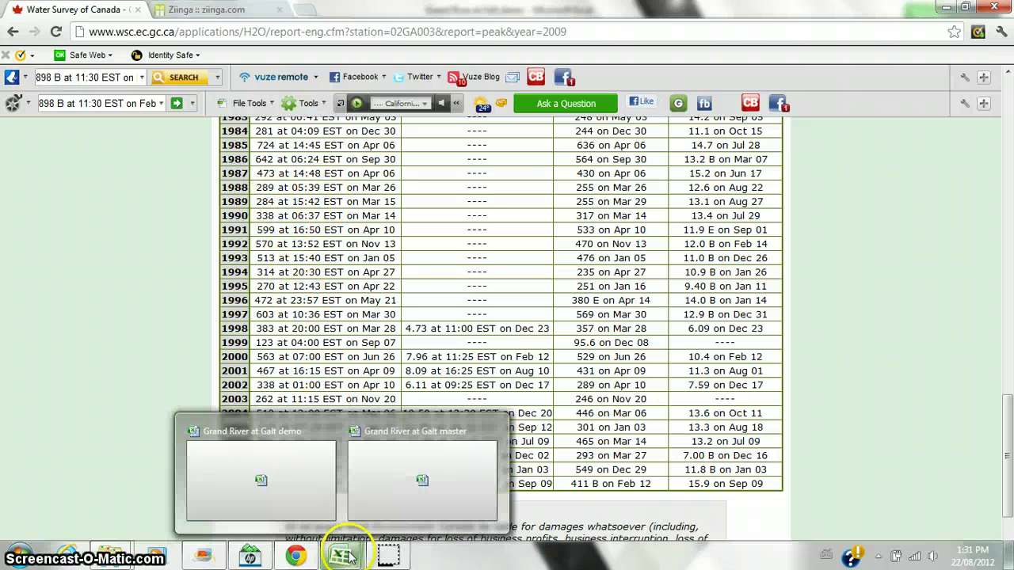
{"action": "left_click", "coordinate": [262, 471]}
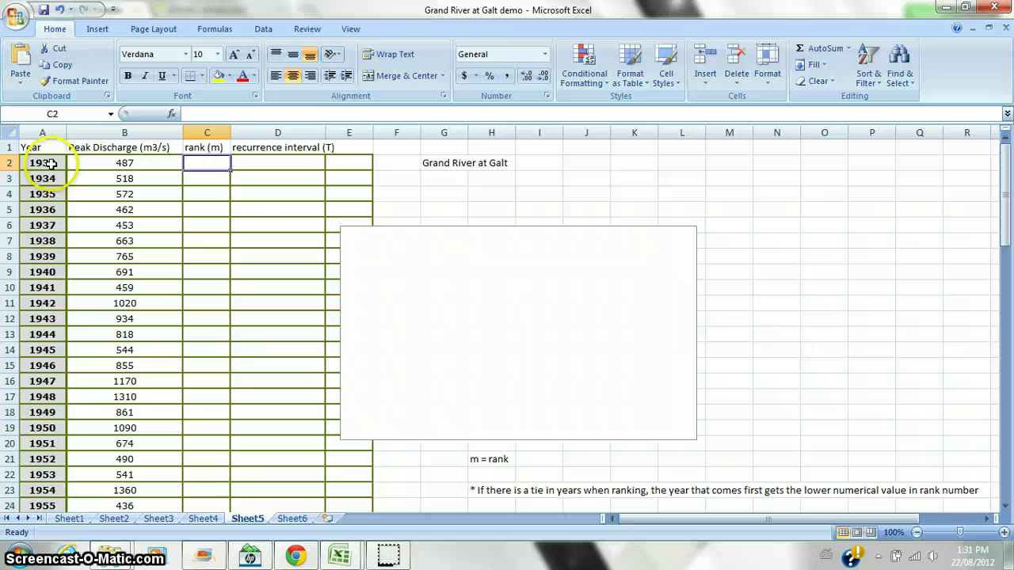
{"action": "left_click_drag", "start_coordinate": [52, 164], "coordinate": [123, 474]}
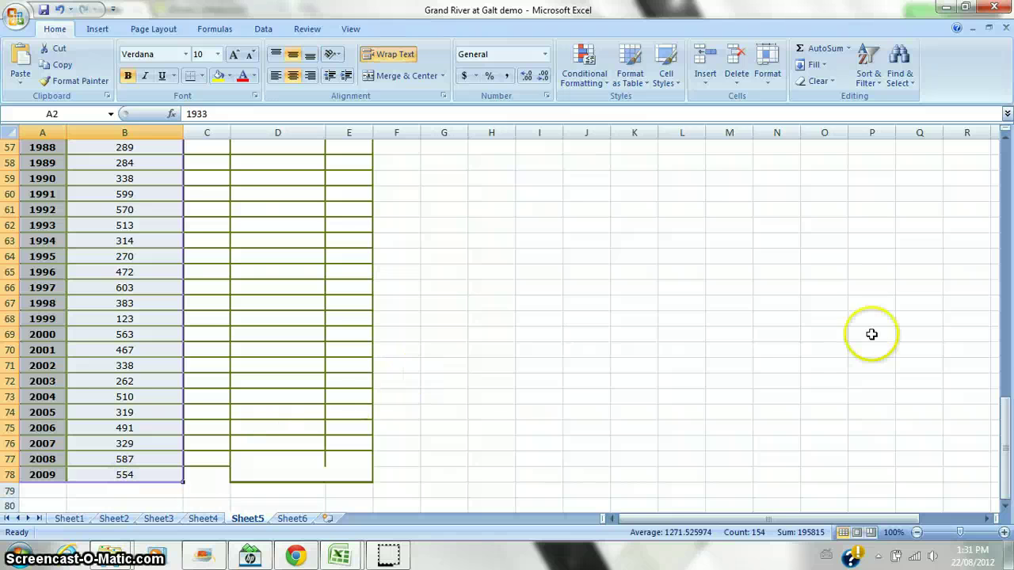
{"action": "left_click_drag", "start_coordinate": [1003, 414], "coordinate": [1009, 158]}
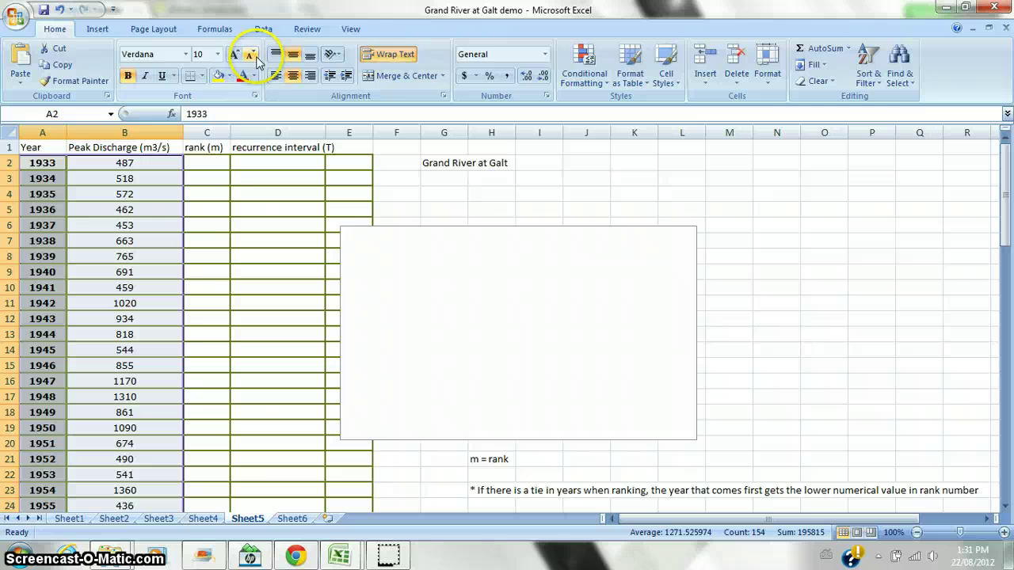
{"action": "left_click", "coordinate": [263, 32]}
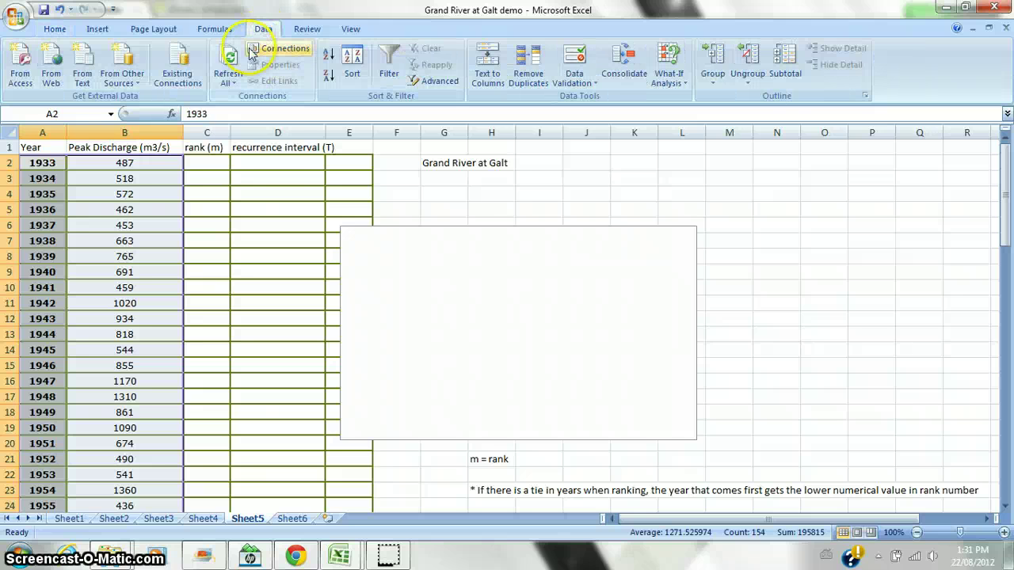
{"action": "left_click", "coordinate": [347, 64]}
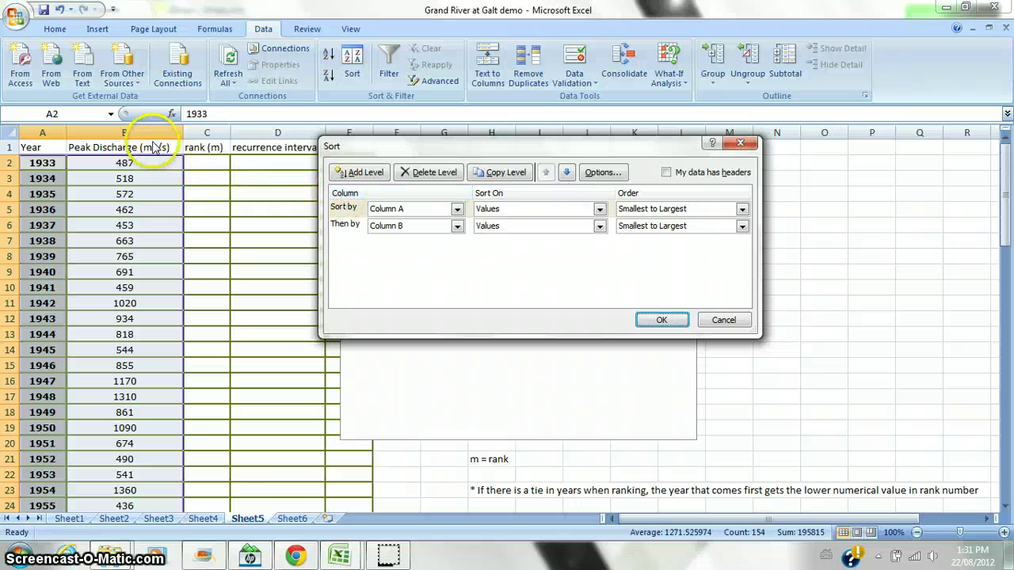
Sort the data by column B from largest to smallest, then by column A from largest to smallest
{"action": "left_click", "coordinate": [457, 210]}
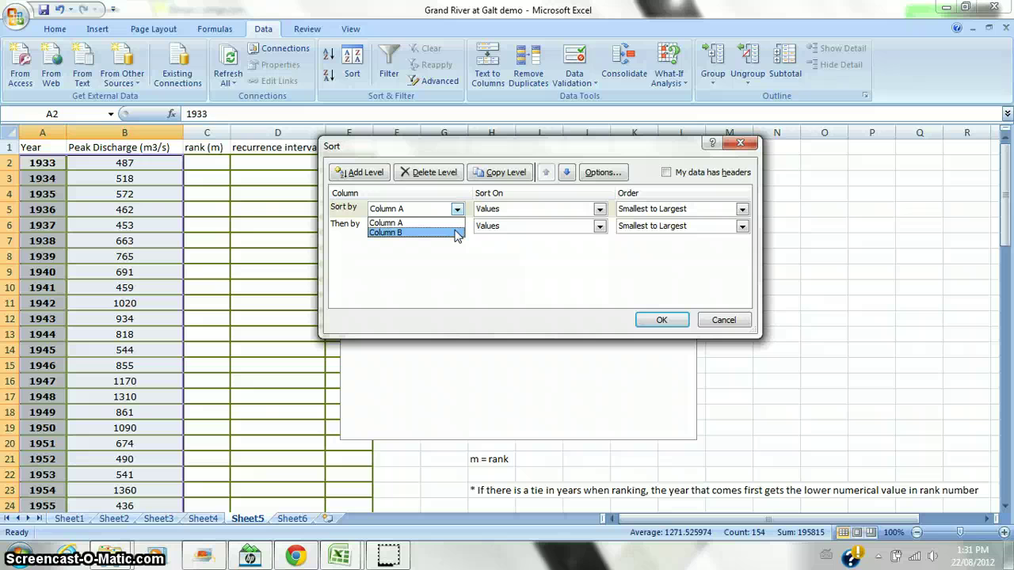
{"action": "left_click", "coordinate": [455, 233]}
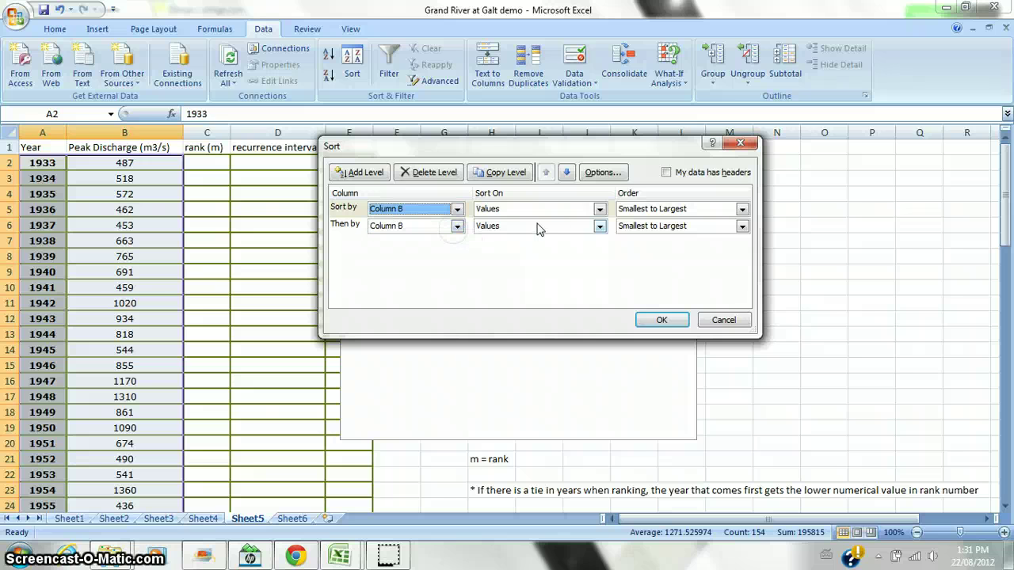
{"action": "left_click", "coordinate": [742, 209]}
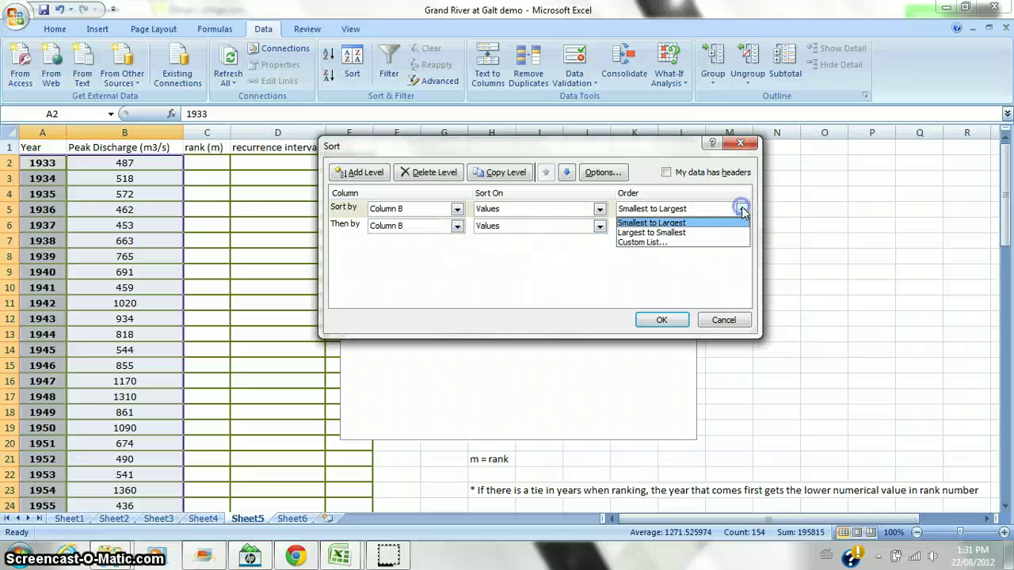
{"action": "left_click", "coordinate": [737, 232]}
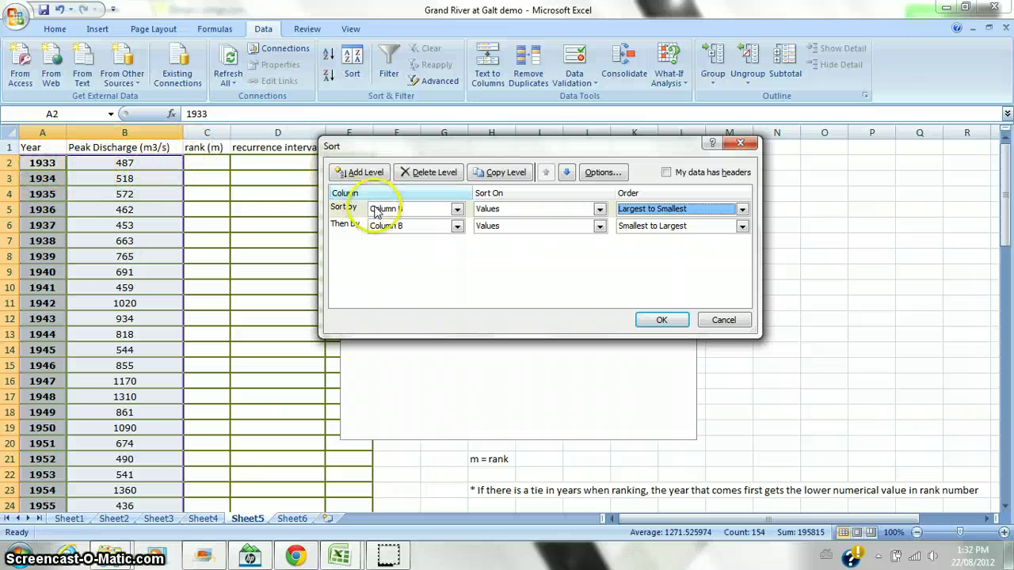
{"action": "left_click", "coordinate": [457, 227]}
{"action": "left_click", "coordinate": [457, 240]}
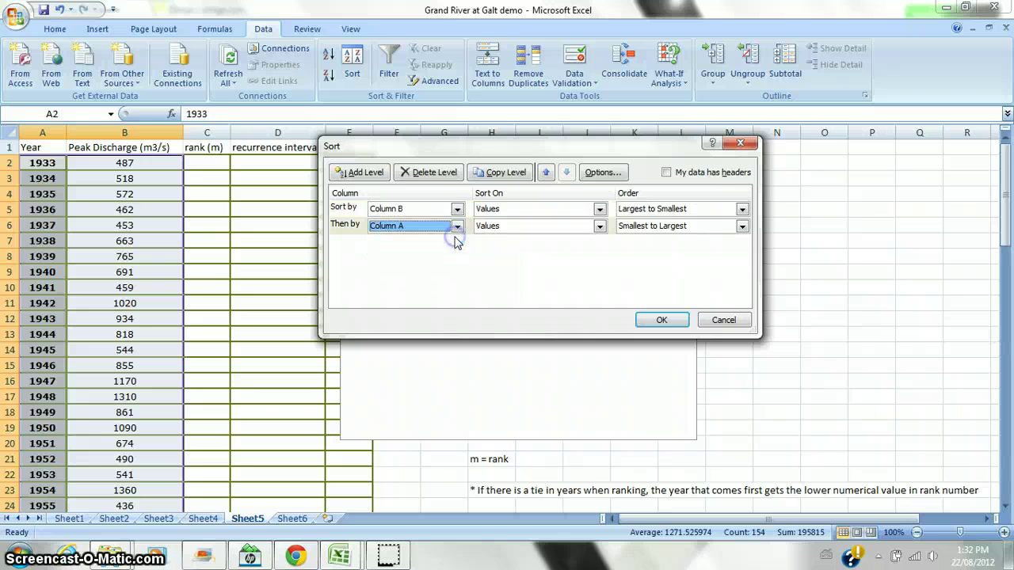
{"action": "left_click", "coordinate": [742, 228]}
{"action": "left_click", "coordinate": [743, 249]}
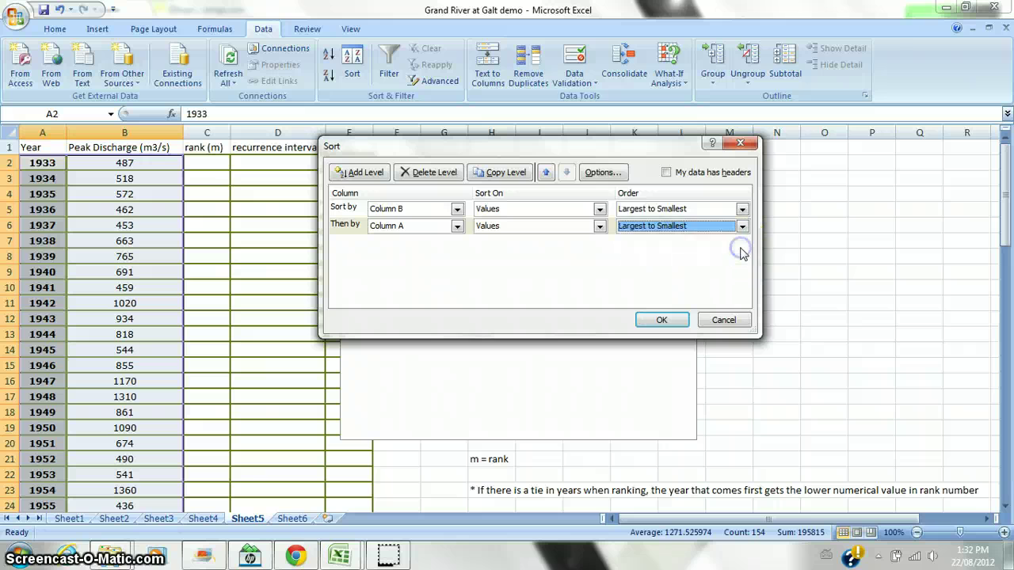
{"action": "left_click", "coordinate": [661, 320]}
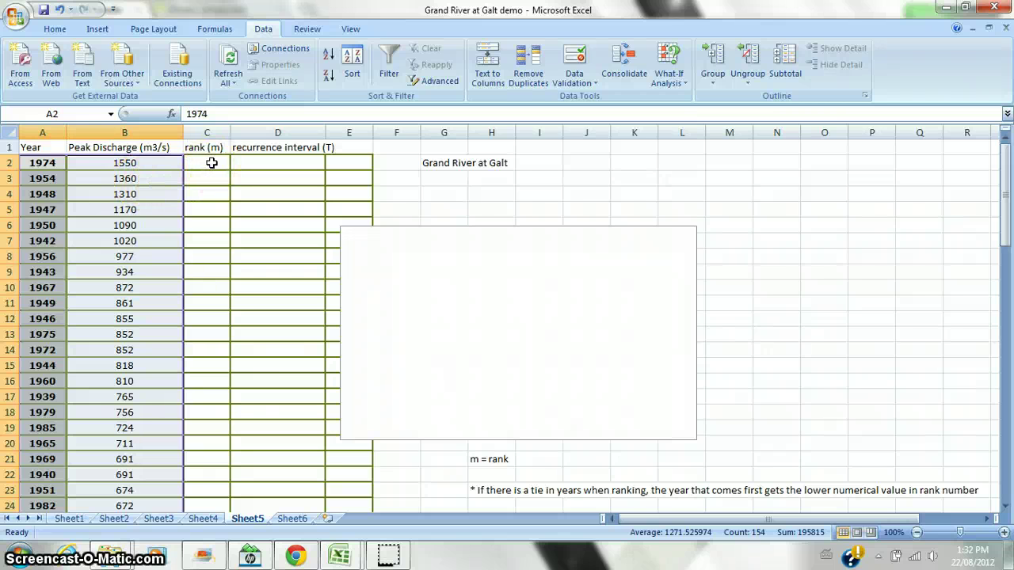
Enter ranks 1, 2 and 3 in cells C2 to C4 of the rank (m) column
{"action": "left_click", "coordinate": [211, 162]}
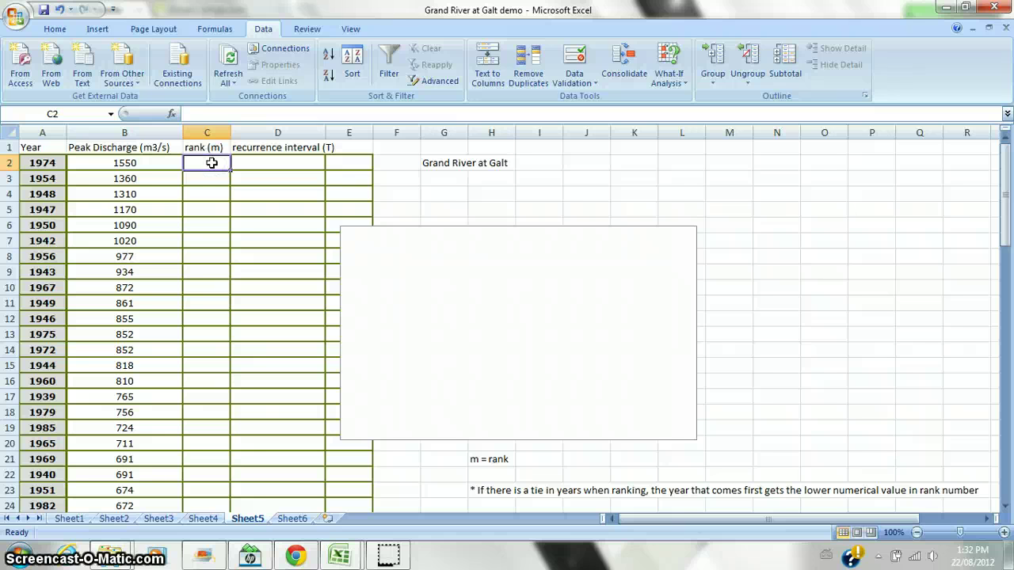
{"action": "type", "text": "1"}
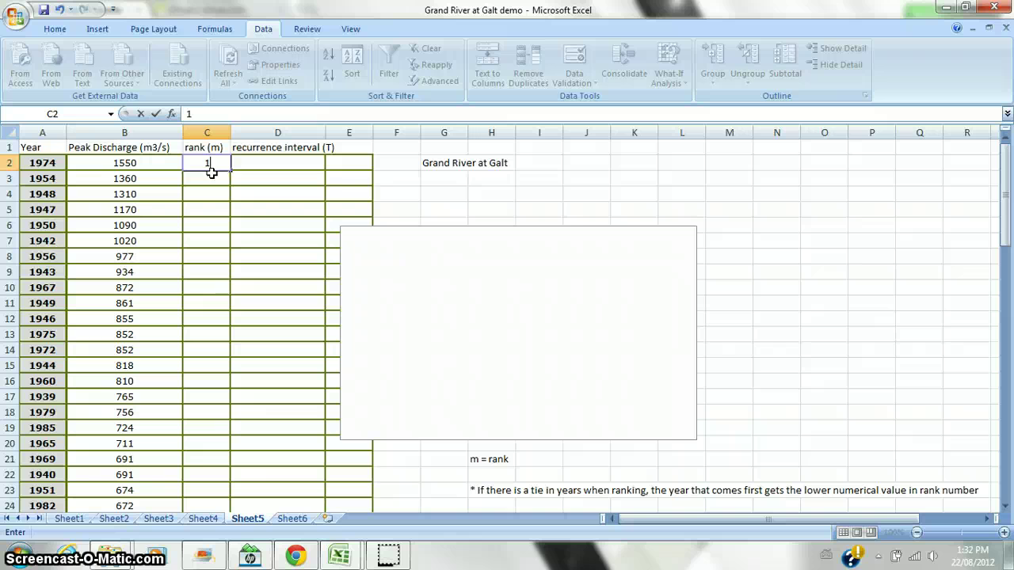
{"action": "left_click", "coordinate": [212, 177]}
{"action": "type", "text": "2"}
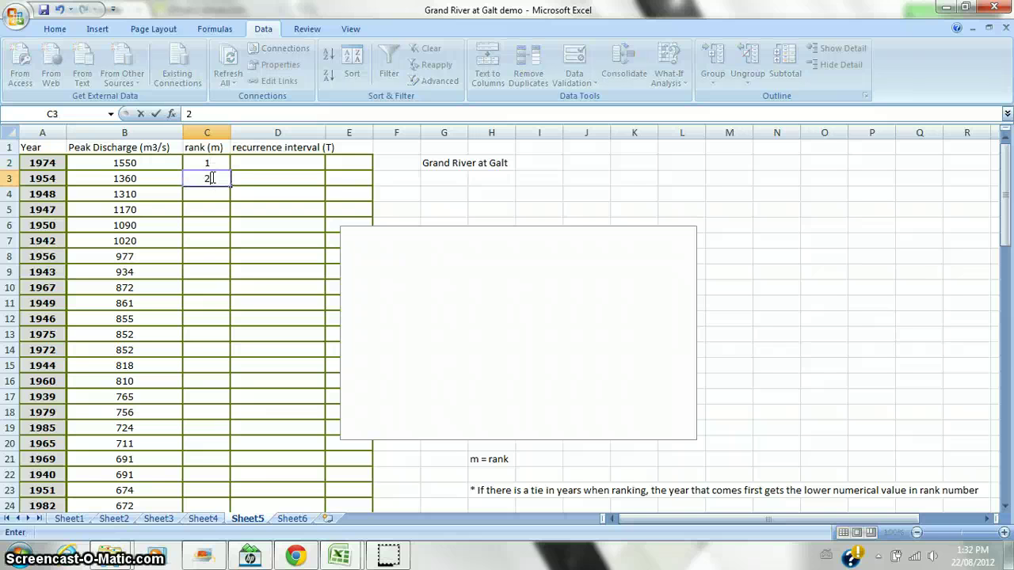
{"action": "left_click", "coordinate": [212, 192]}
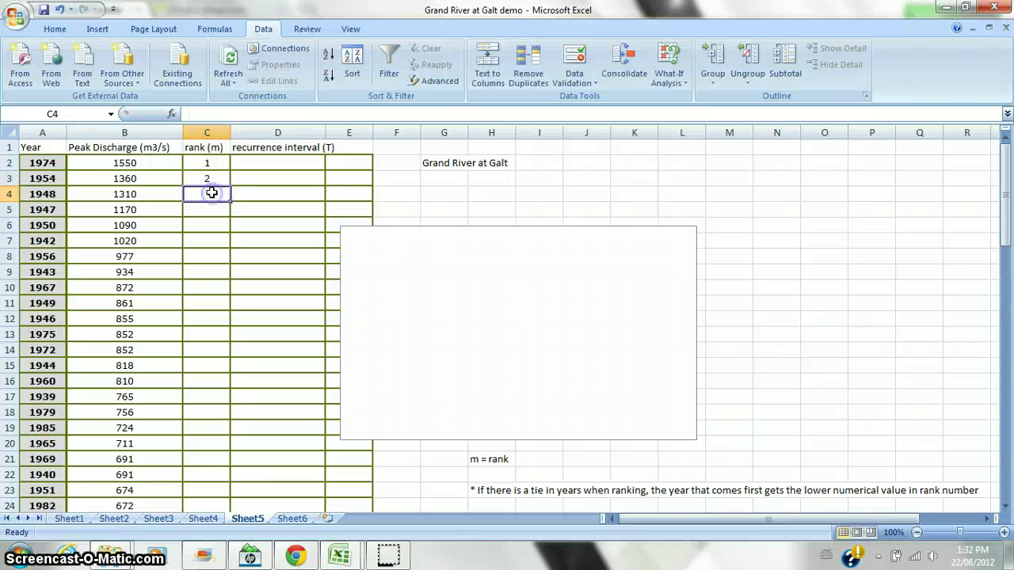
{"action": "type", "text": "3"}
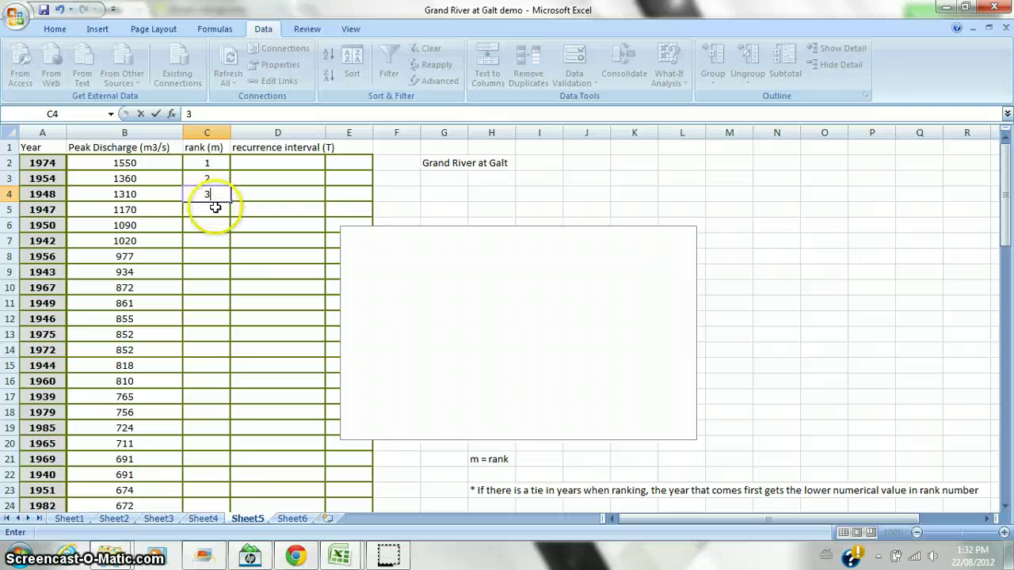
{"action": "left_click", "coordinate": [213, 209]}
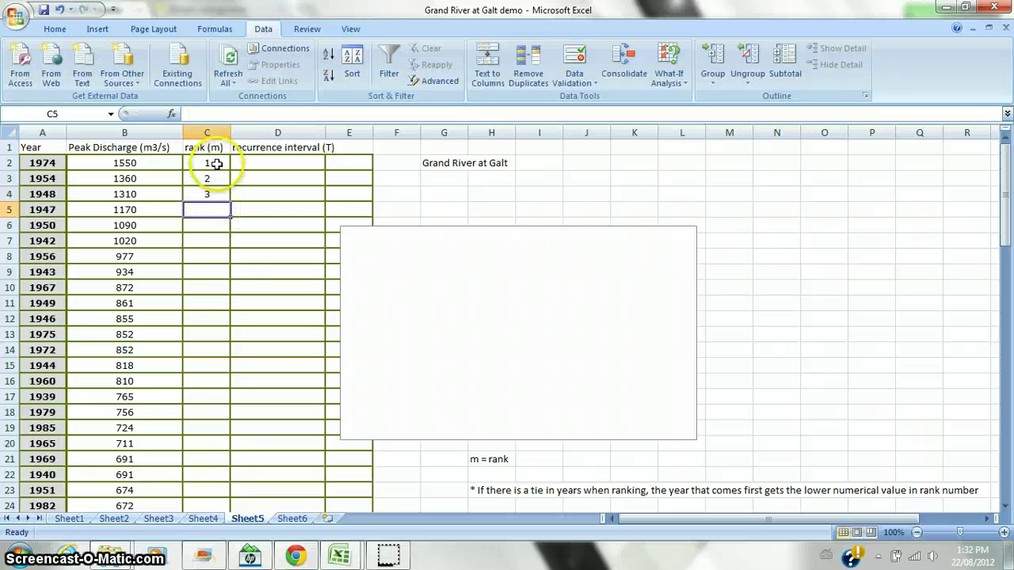
Extend the rank series from C2:C4 down the column to row 78
{"action": "left_click_drag", "start_coordinate": [216, 163], "coordinate": [217, 191]}
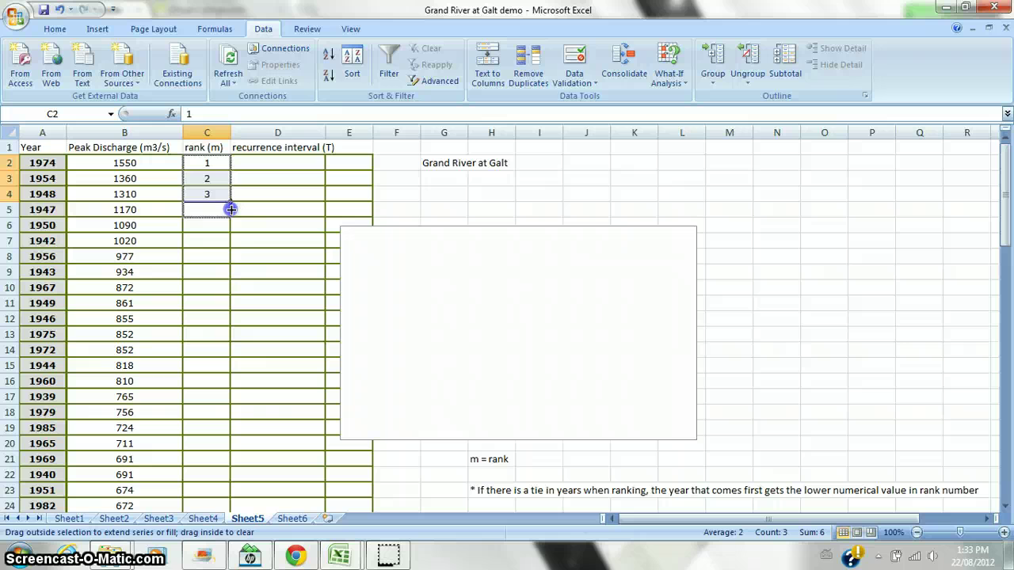
{"action": "left_click_drag", "start_coordinate": [231, 209], "coordinate": [223, 486]}
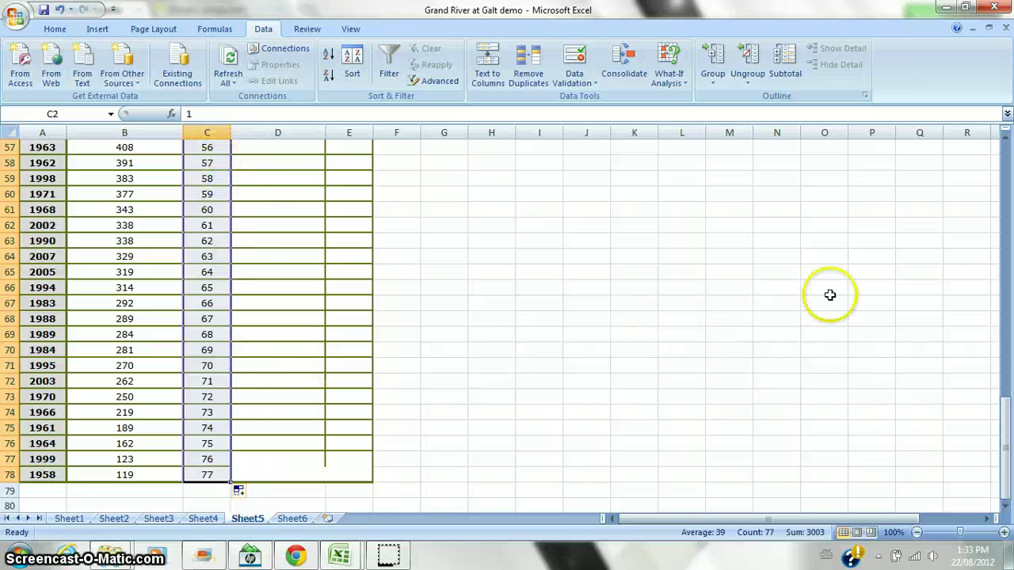
{"action": "left_click_drag", "start_coordinate": [1004, 420], "coordinate": [1008, 181]}
{"action": "left_click_drag", "start_coordinate": [1004, 227], "coordinate": [1006, 216]}
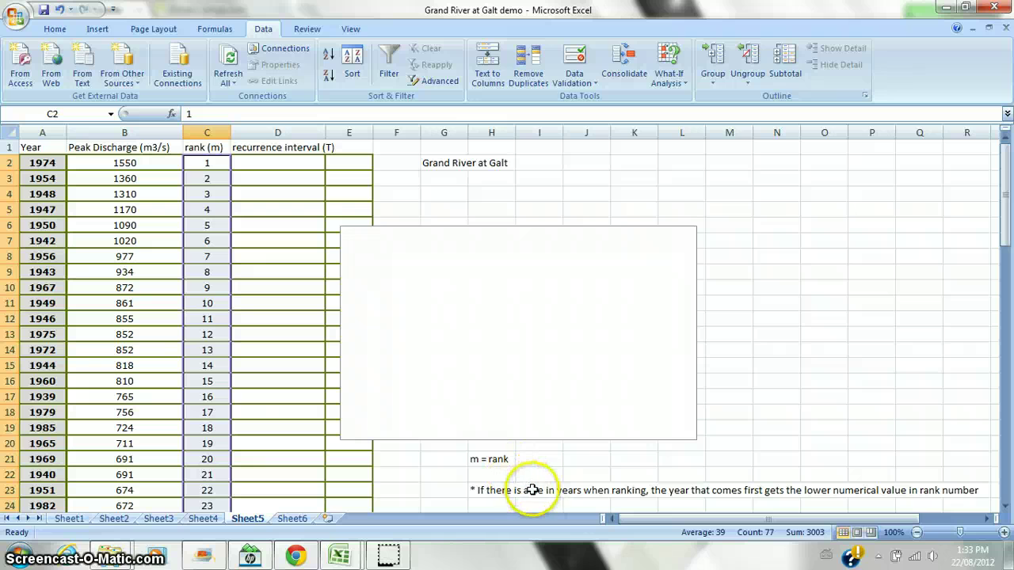
Correct the tied 852 discharges by giving 1972 rank 12 and 1975 rank 13
{"action": "left_click", "coordinate": [582, 490]}
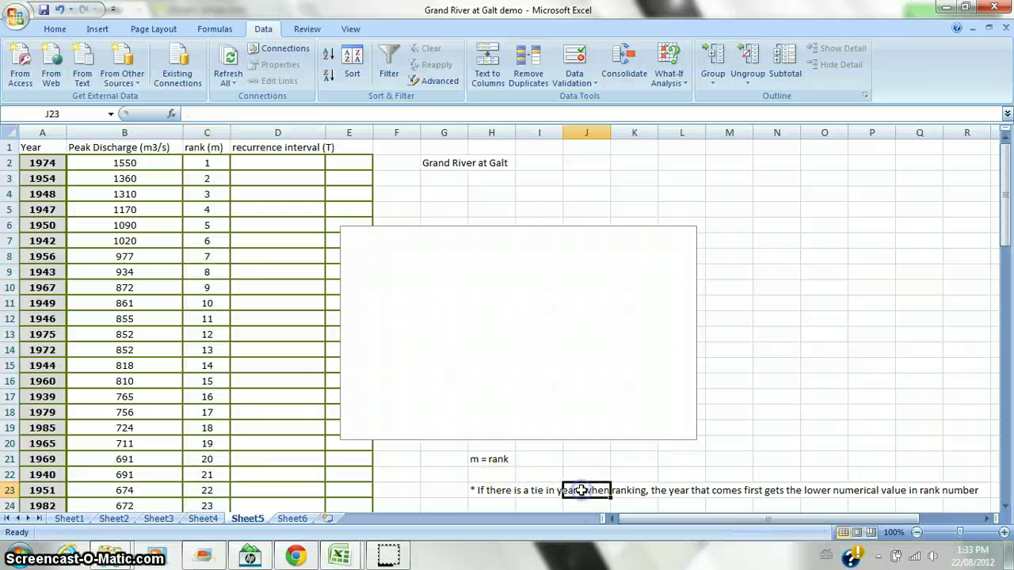
{"action": "left_click", "coordinate": [212, 350]}
{"action": "type", "text": "12"}
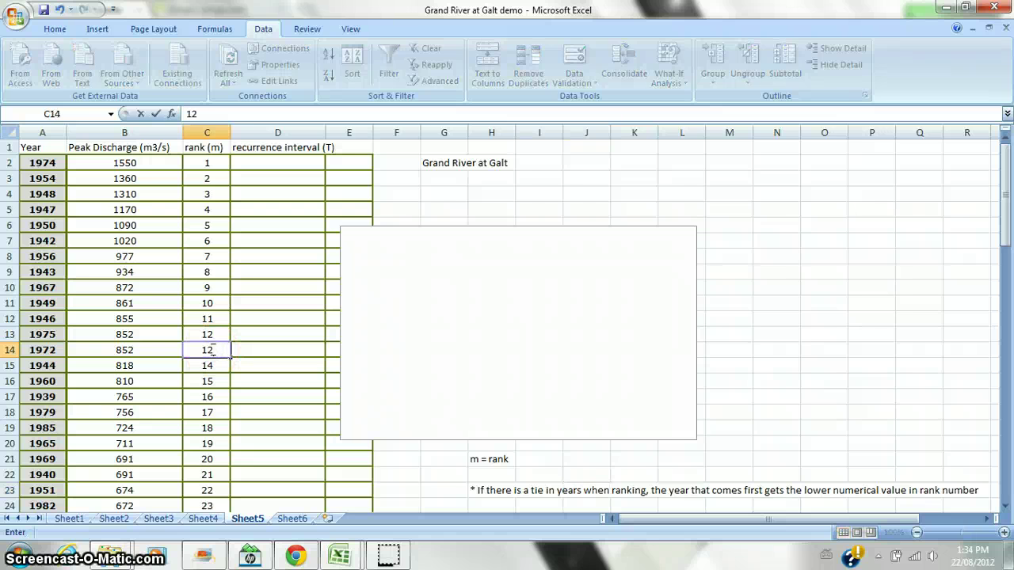
{"action": "left_click", "coordinate": [212, 335]}
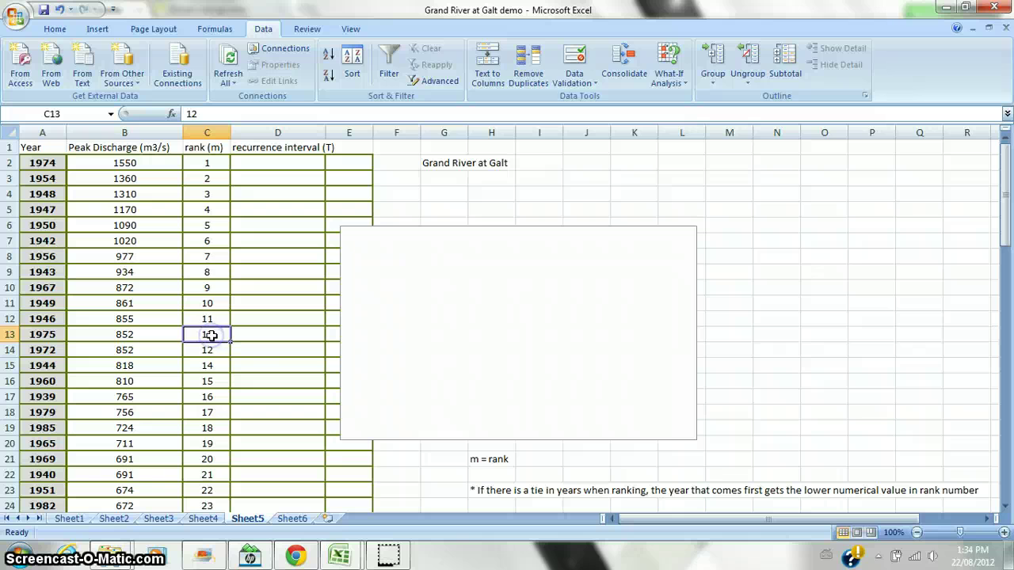
{"action": "type", "text": "13"}
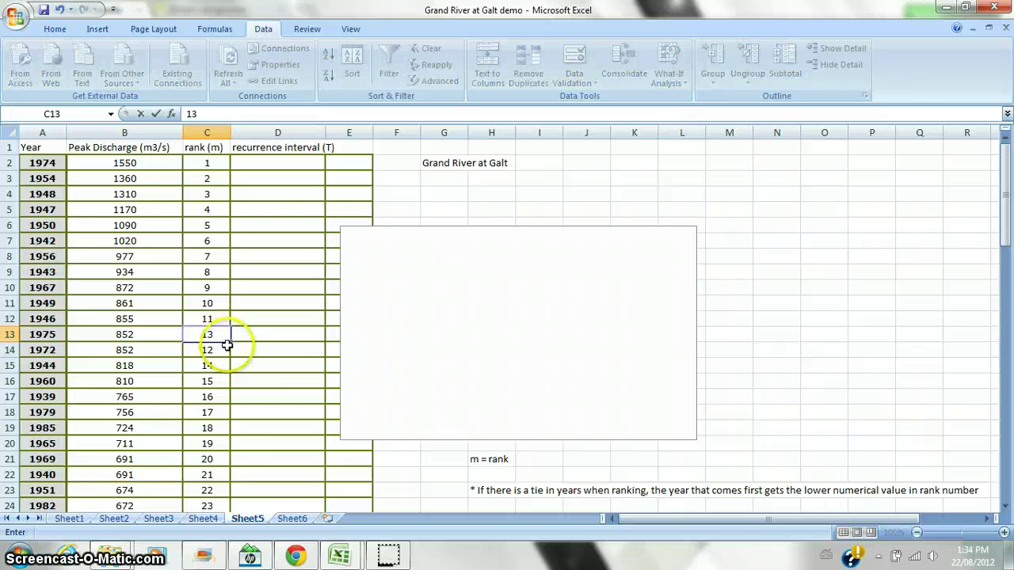
{"action": "left_click", "coordinate": [253, 354]}
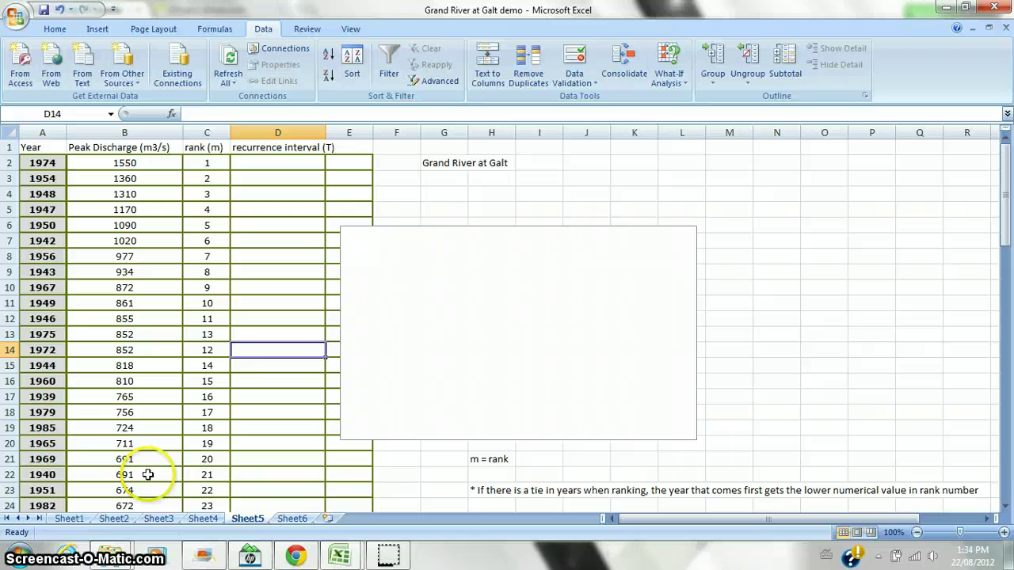
Correct the tied 691 discharges by giving 1940 rank 20 and 1969 rank 21
{"action": "left_click", "coordinate": [211, 474]}
{"action": "type", "text": "2"}
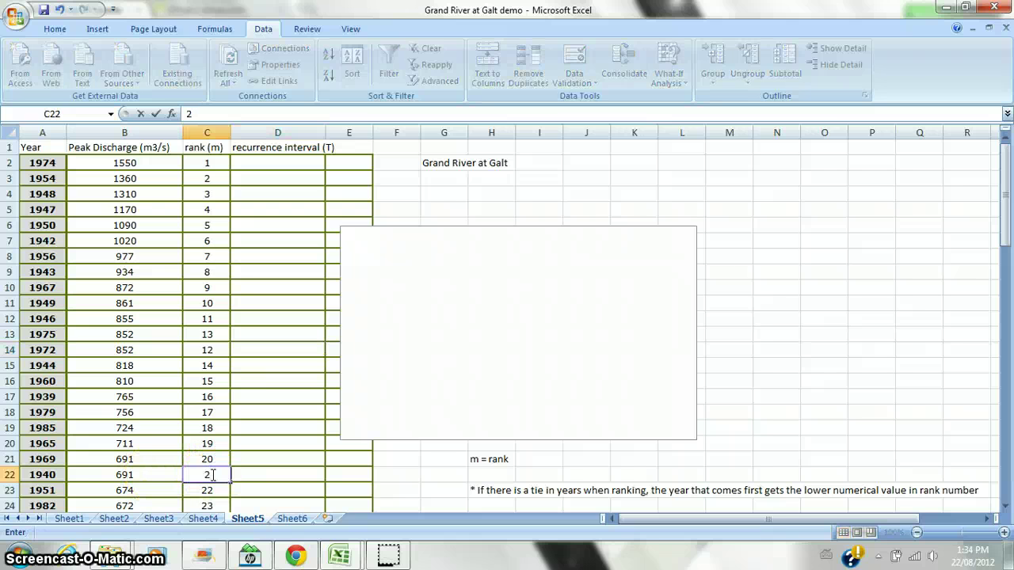
{"action": "type", "text": "0"}
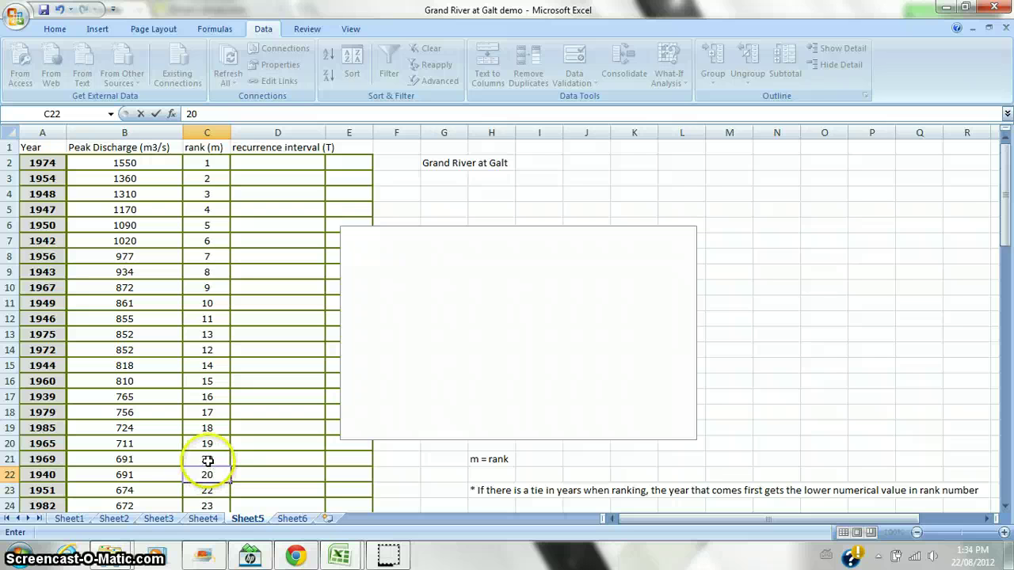
{"action": "left_click", "coordinate": [208, 460]}
{"action": "type", "text": "21"}
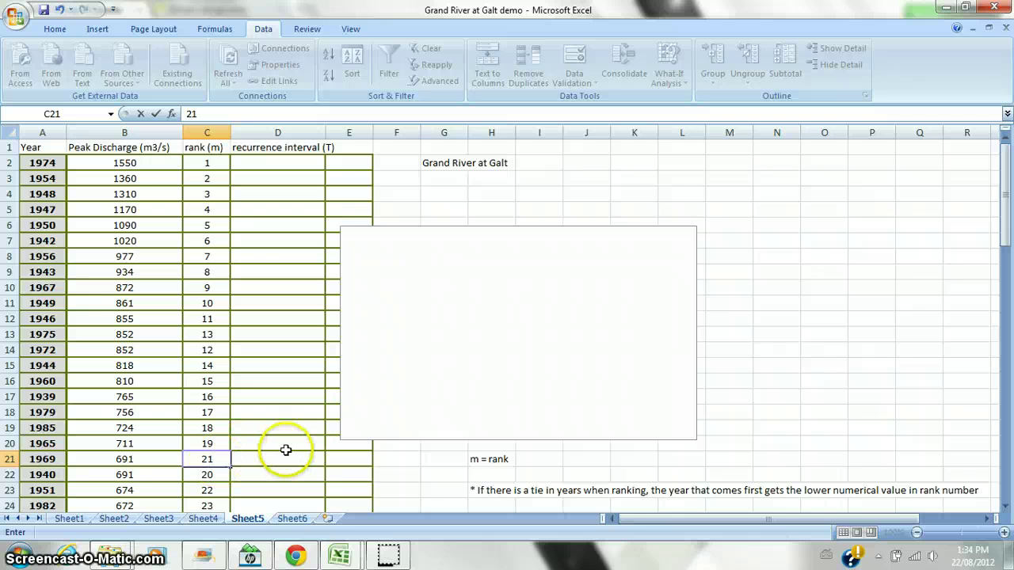
{"action": "left_click", "coordinate": [412, 475]}
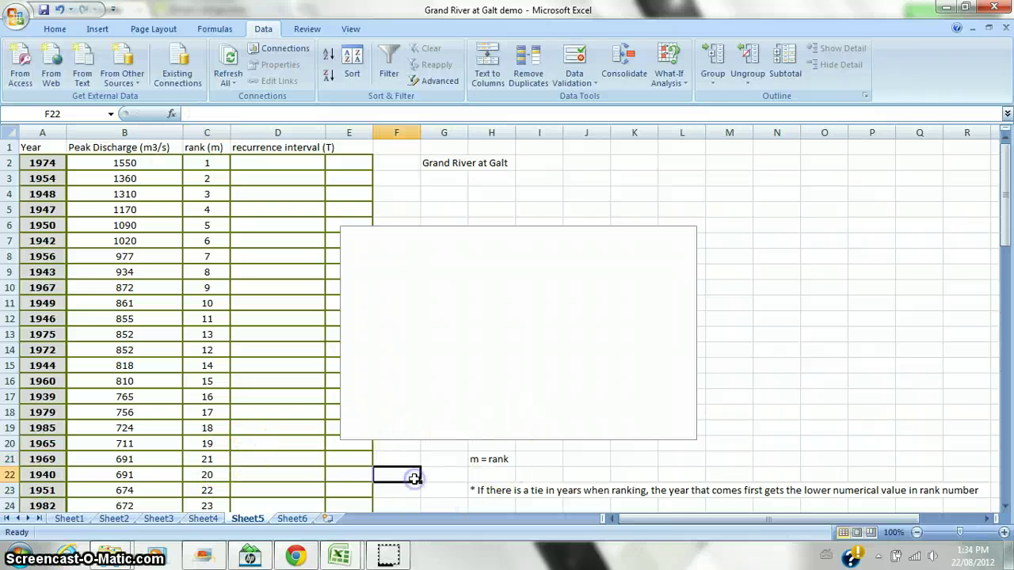
Move the empty chart to columns H to O, rows 3 to 17, above the T = (n+1)/m note
{"action": "left_click", "coordinate": [301, 161]}
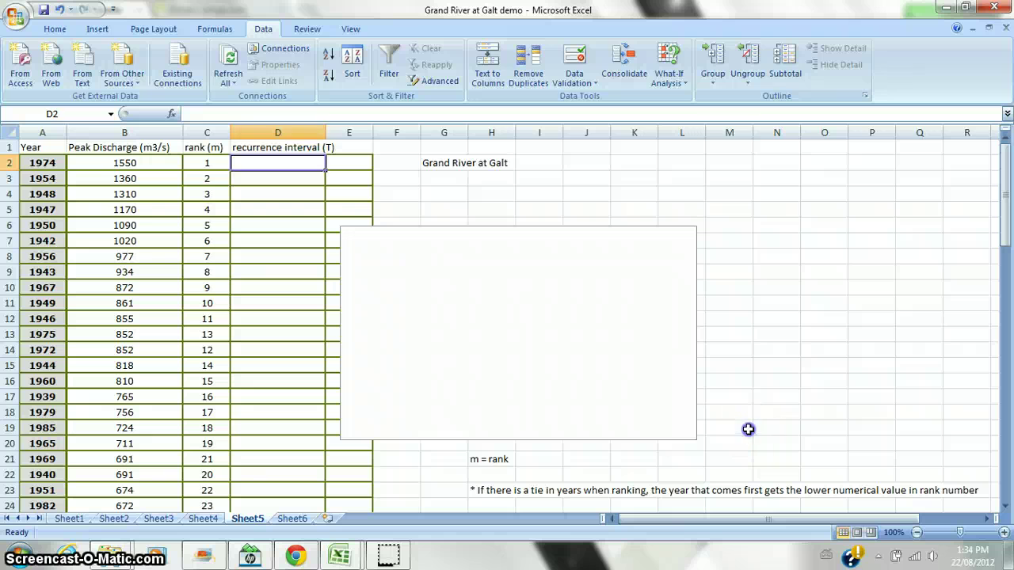
{"action": "left_click", "coordinate": [747, 428]}
{"action": "left_click", "coordinate": [626, 230]}
{"action": "left_click_drag", "start_coordinate": [680, 195], "coordinate": [779, 185]}
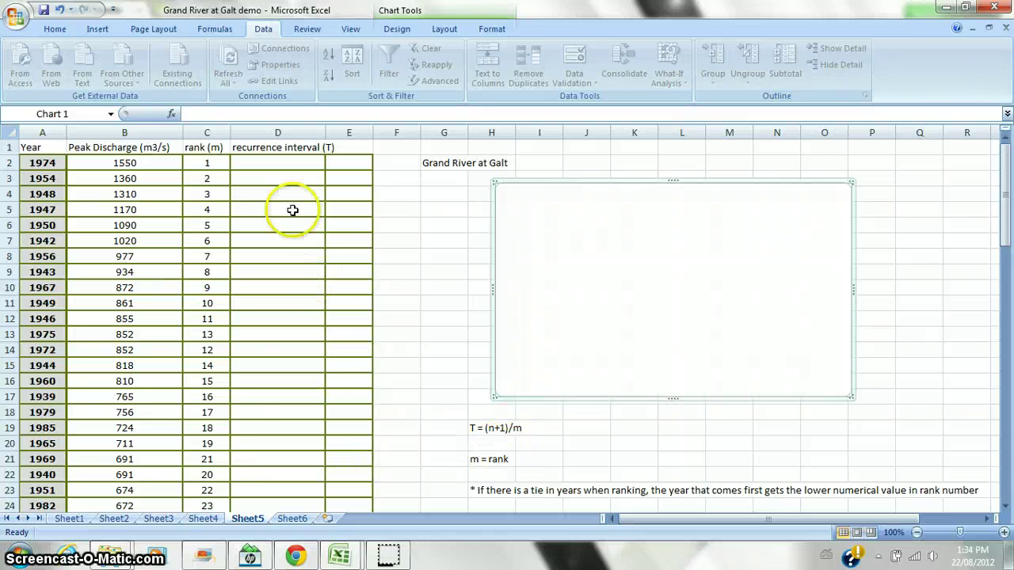
Enter the recurrence interval formula =SUM(77+1/C2) in cell D2 for the 1974 flood
{"action": "left_click", "coordinate": [286, 164]}
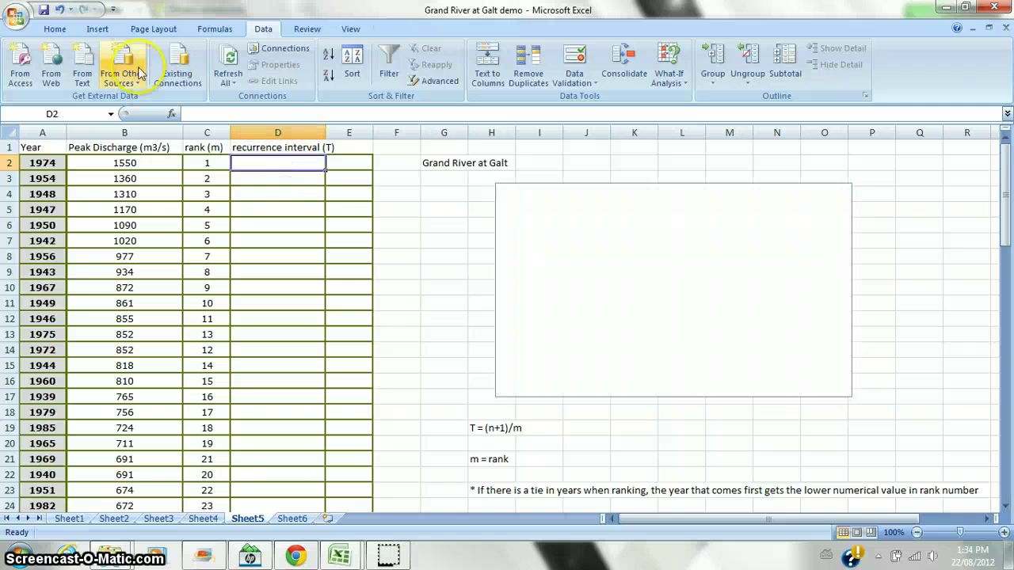
{"action": "left_click", "coordinate": [208, 29]}
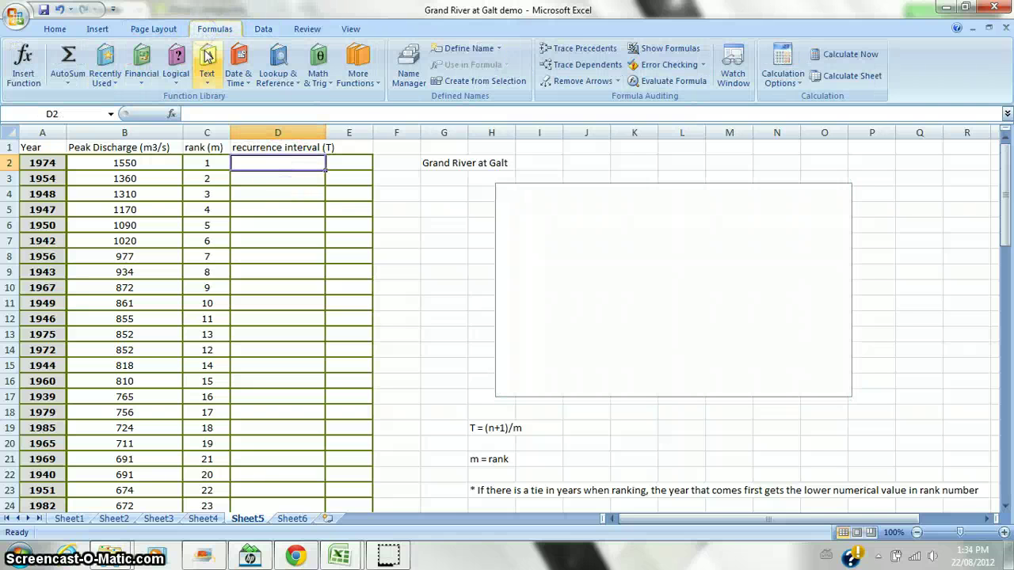
{"action": "left_click", "coordinate": [25, 60]}
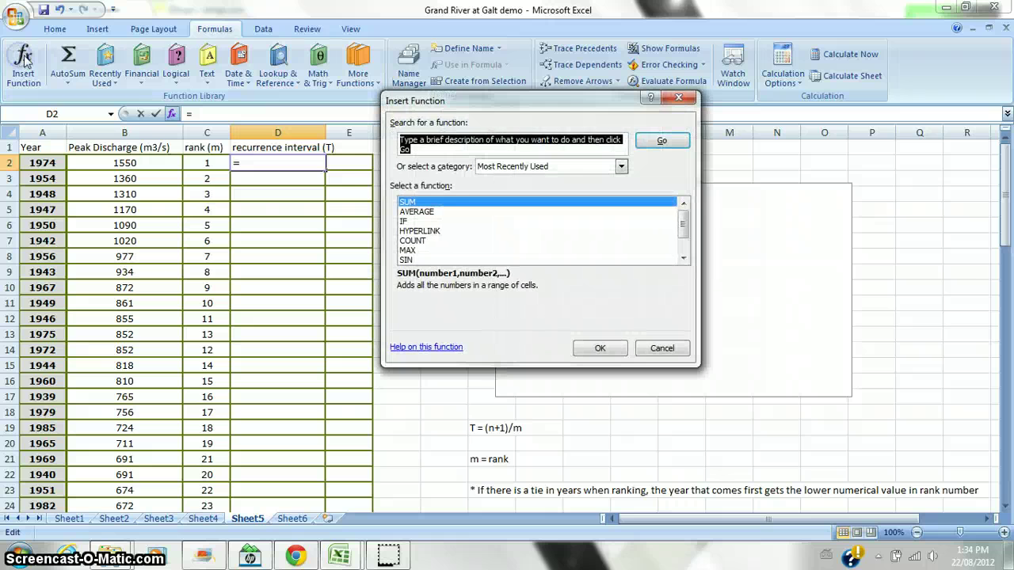
{"action": "left_click", "coordinate": [421, 206]}
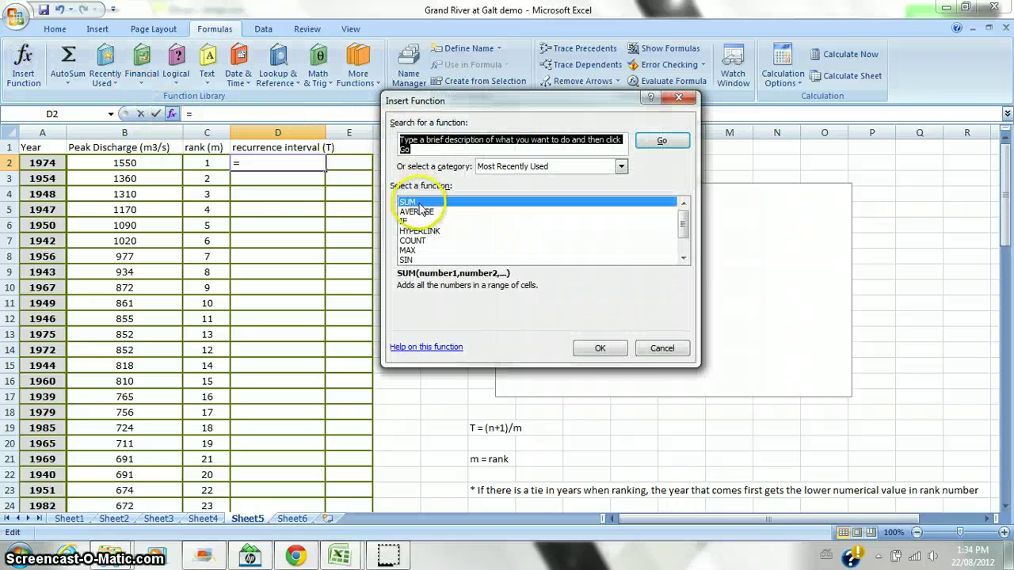
{"action": "left_click", "coordinate": [602, 348]}
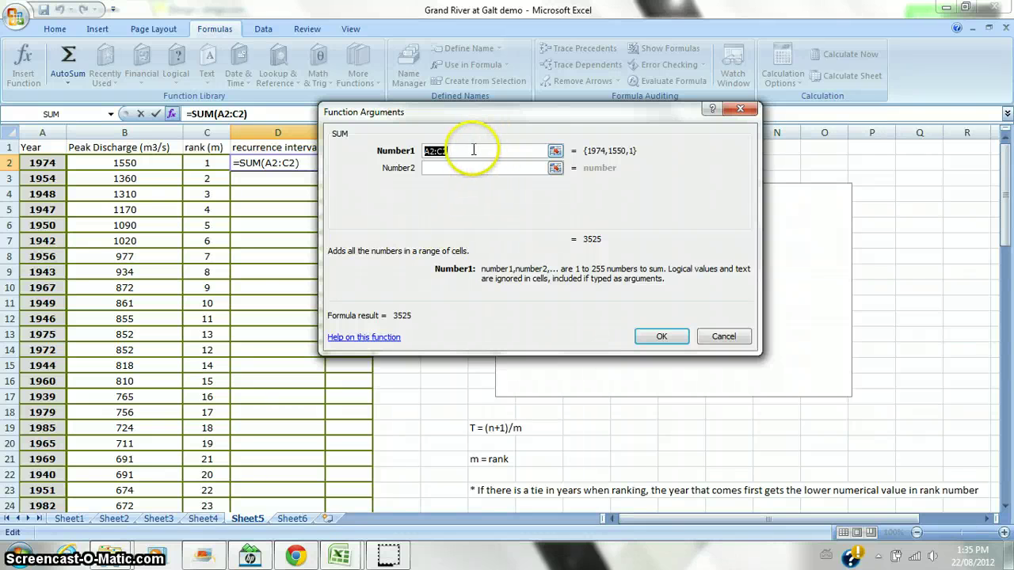
{"action": "type", "text": "77"}
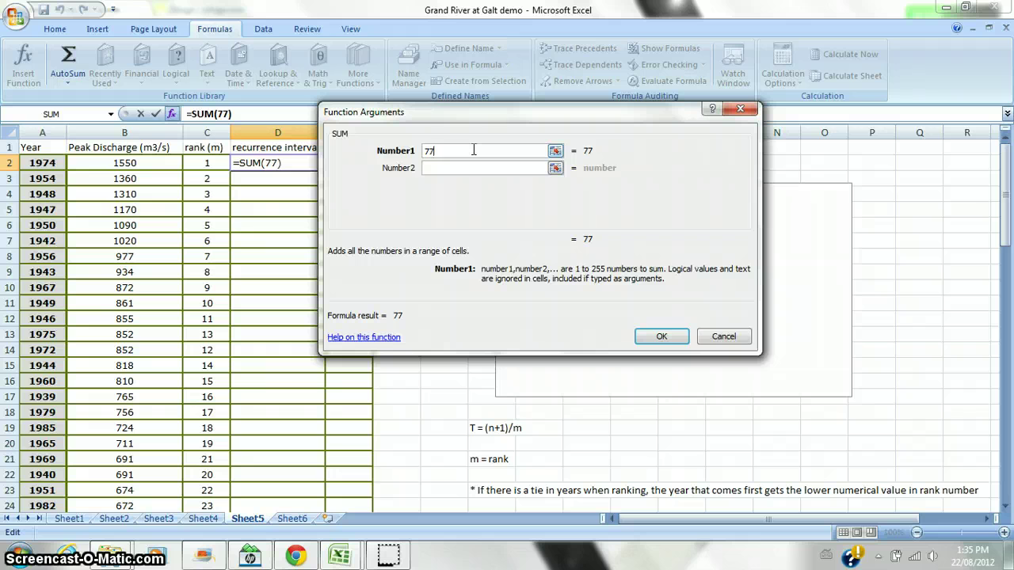
{"action": "type", "text": "+1/"}
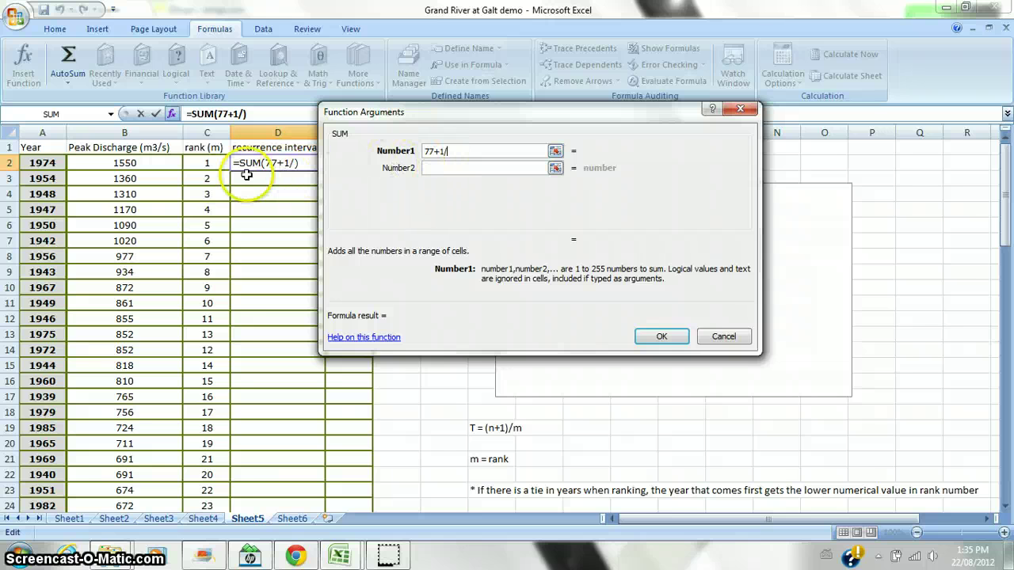
{"action": "left_click", "coordinate": [212, 161]}
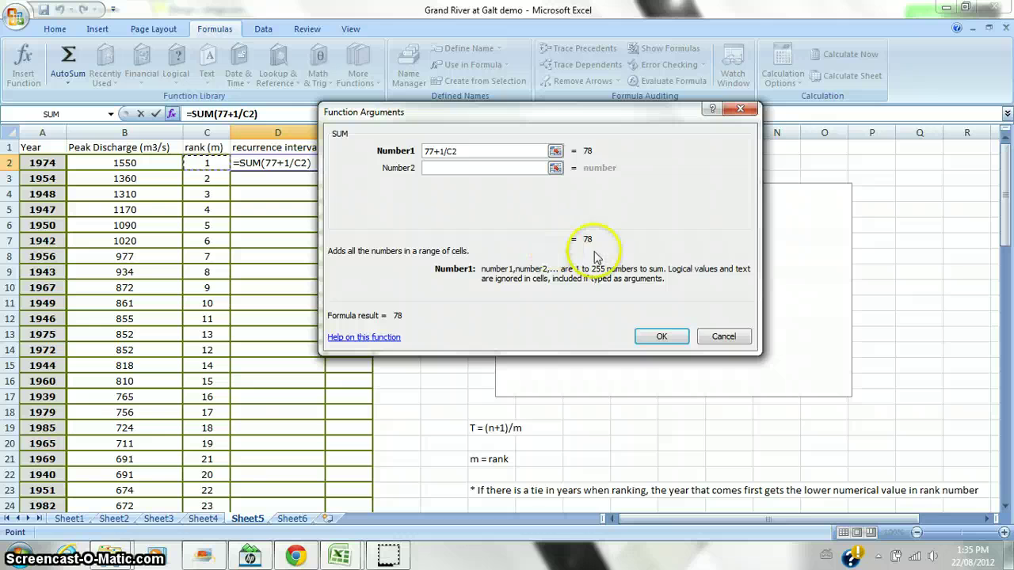
{"action": "left_click", "coordinate": [662, 336]}
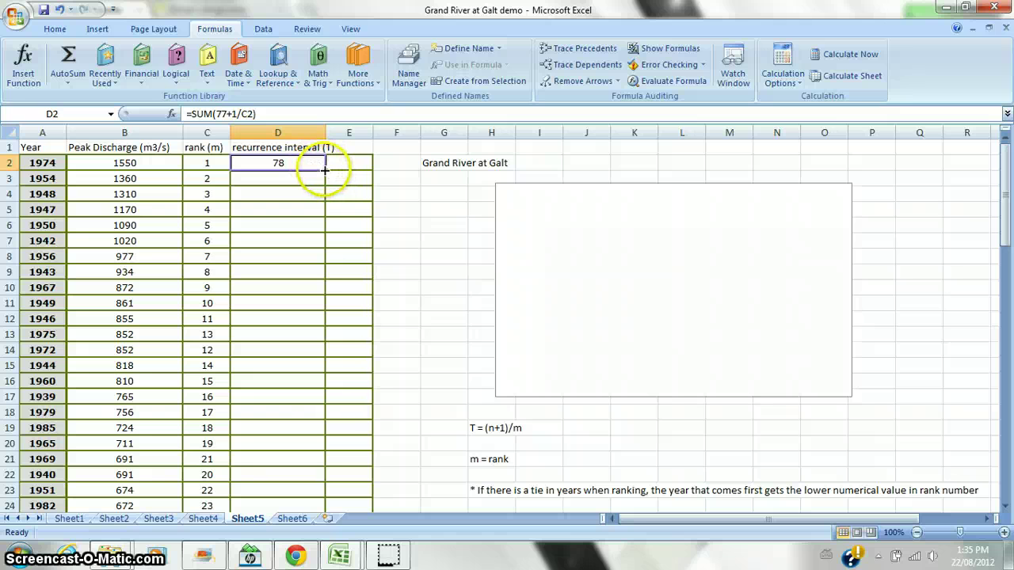
Fill the recurrence interval formula from D2 down column D to row 78
{"action": "left_click_drag", "start_coordinate": [325, 172], "coordinate": [312, 481]}
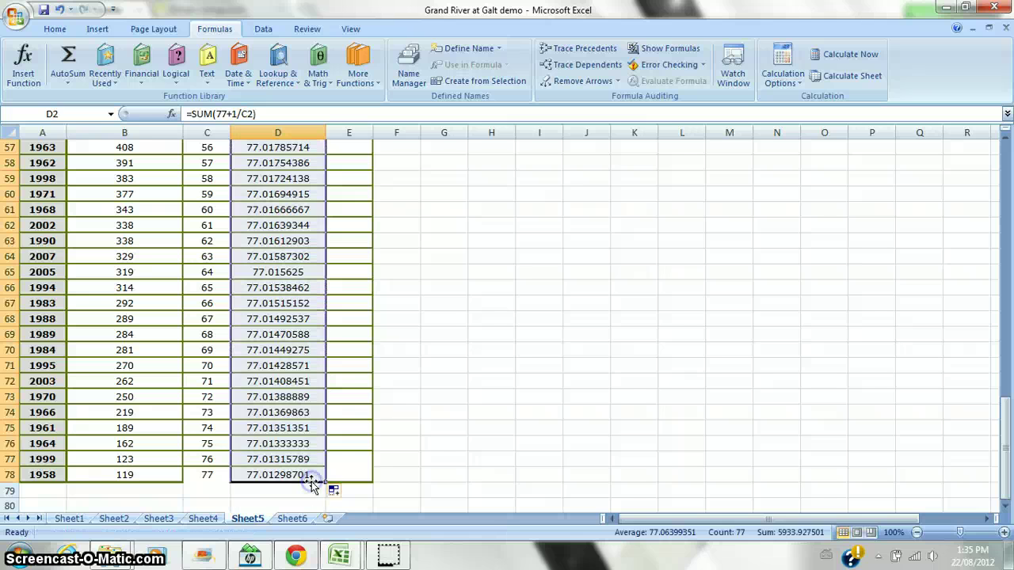
{"action": "left_click", "coordinate": [451, 415]}
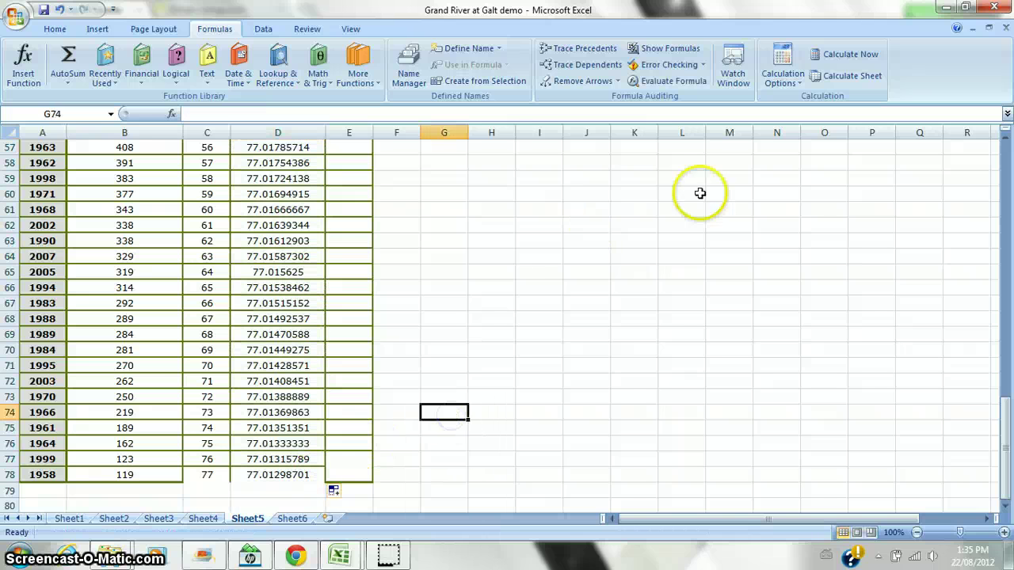
{"action": "left_click_drag", "start_coordinate": [1007, 410], "coordinate": [1010, 137]}
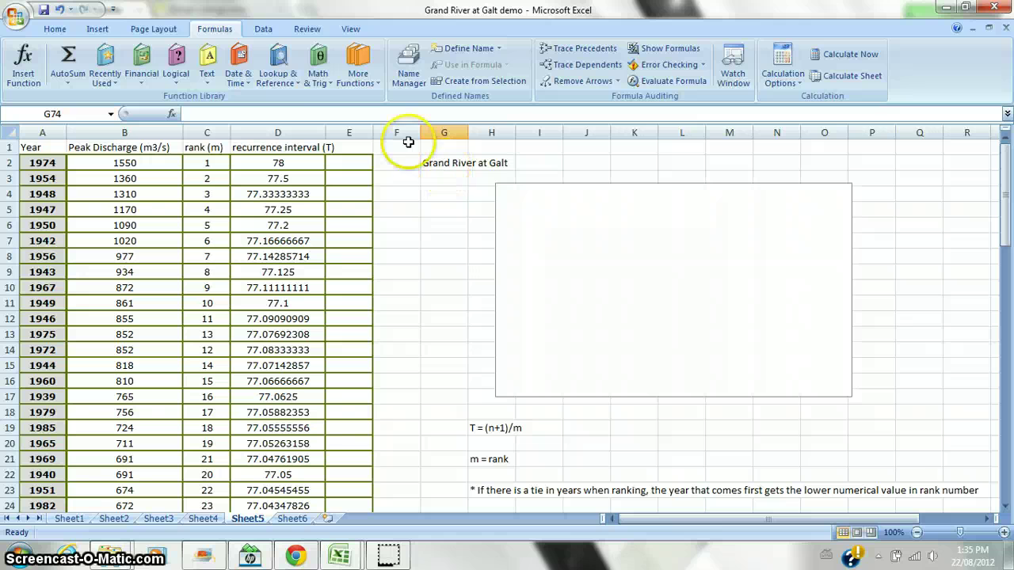
Make the empty chart a scatter chart with smooth lines and markers, and open its data source settings
{"action": "left_click", "coordinate": [576, 188]}
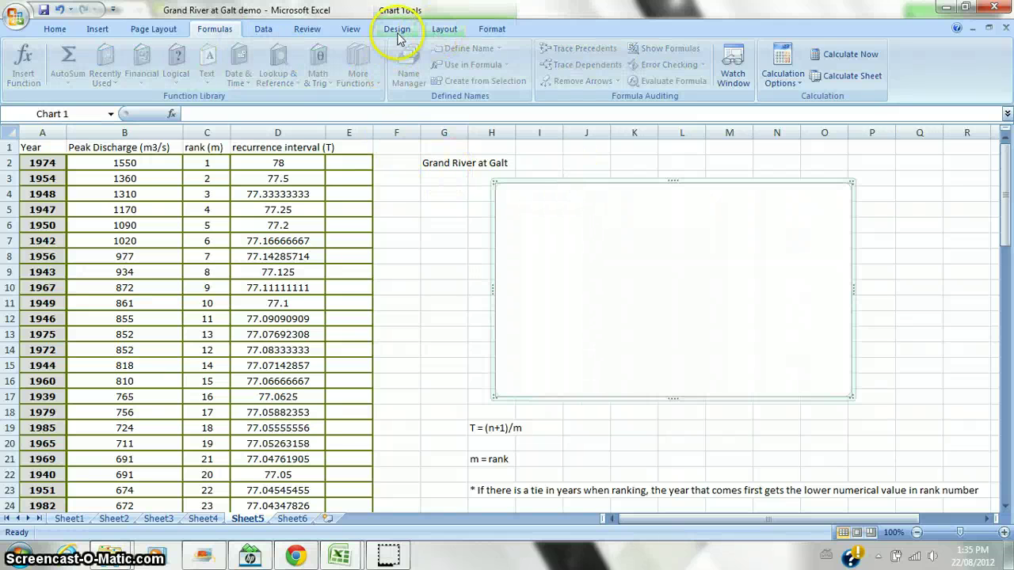
{"action": "left_click", "coordinate": [97, 28]}
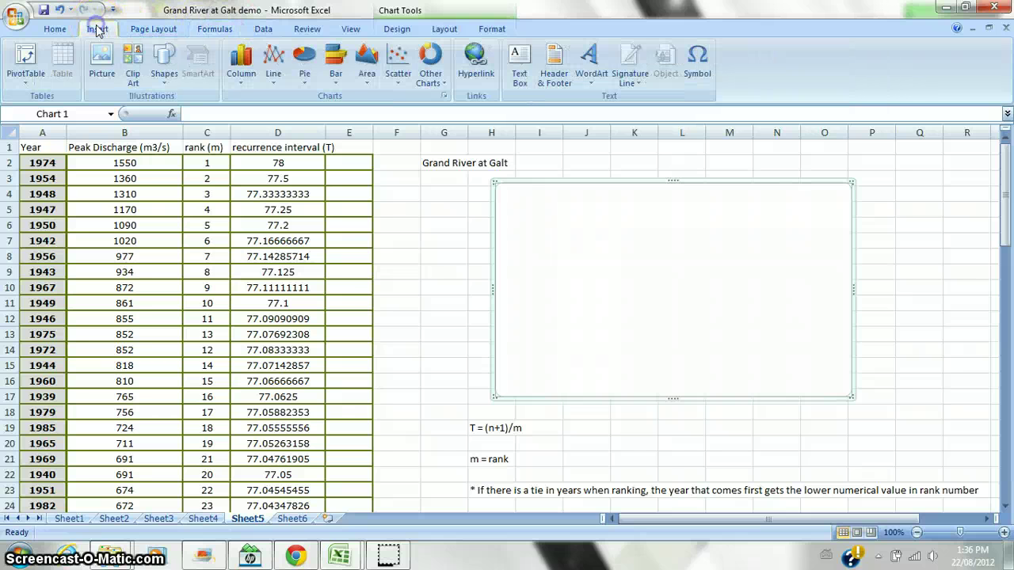
{"action": "left_click", "coordinate": [399, 55]}
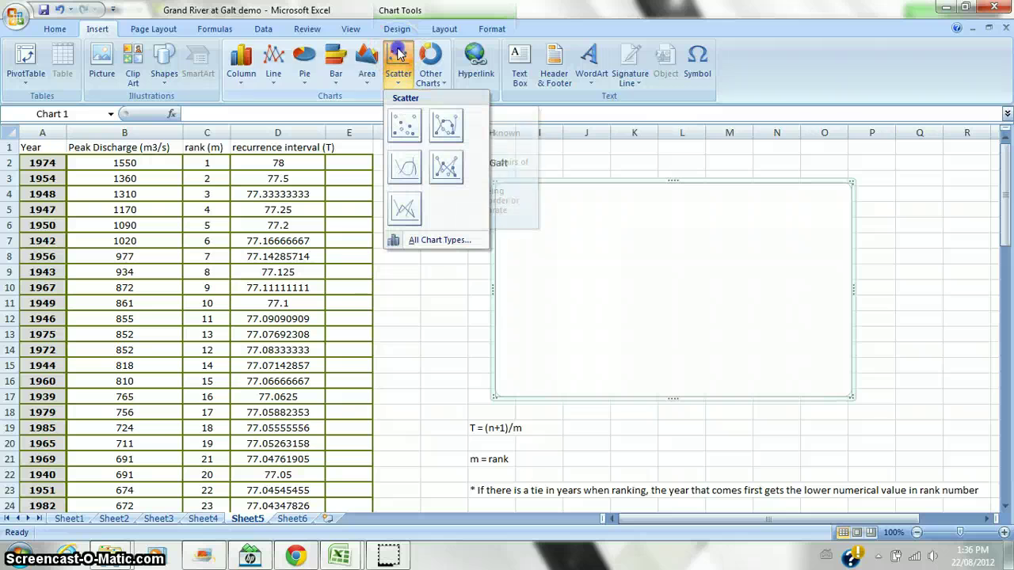
{"action": "left_click", "coordinate": [444, 129]}
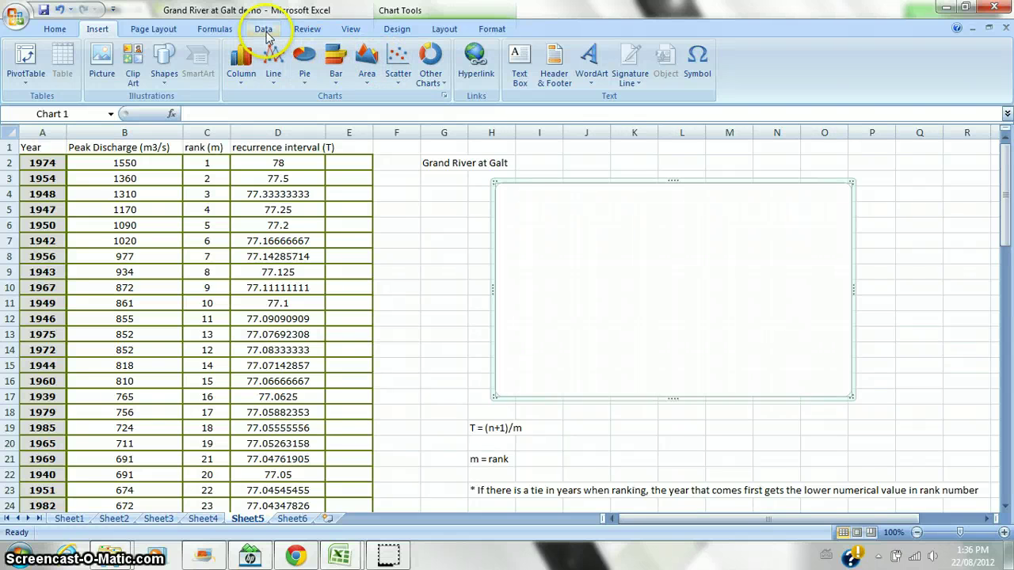
{"action": "left_click", "coordinate": [388, 35]}
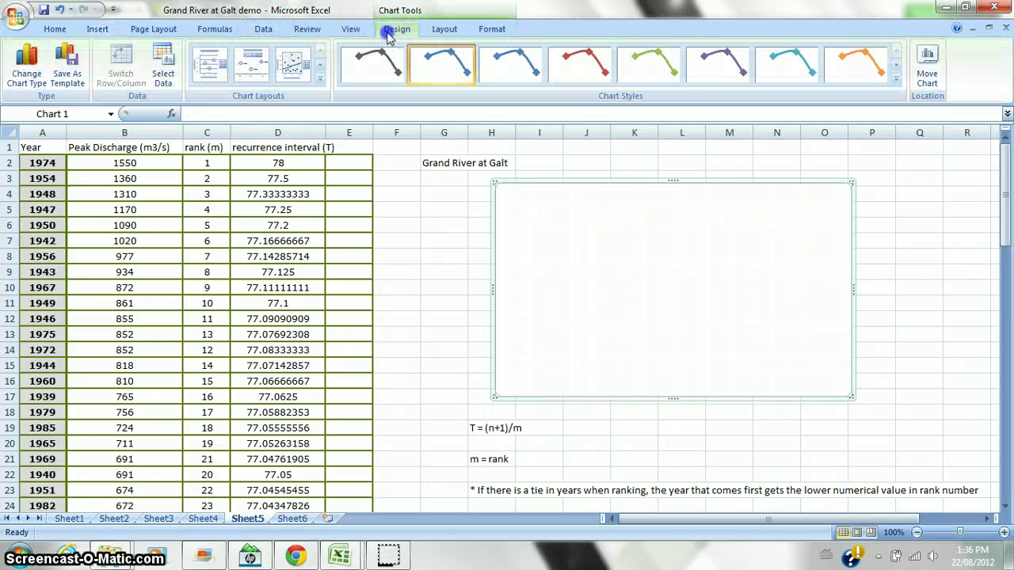
{"action": "left_click", "coordinate": [158, 59]}
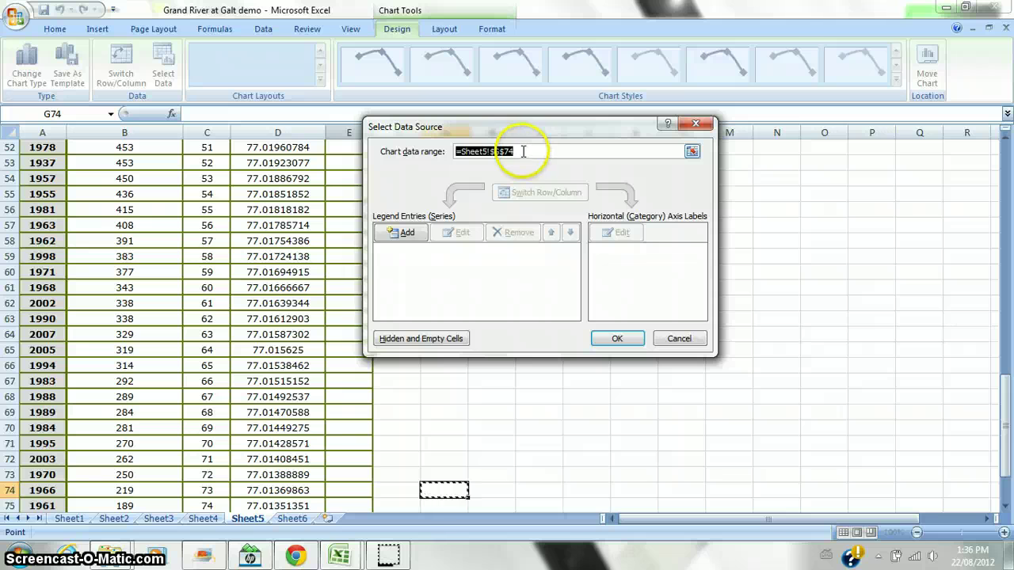
Try to use "Recurrence Interval for Grand R at Galt" as the chart data range and add a data series
{"action": "left_click", "coordinate": [522, 152]}
{"action": "left_click_drag", "start_coordinate": [511, 152], "coordinate": [446, 158]}
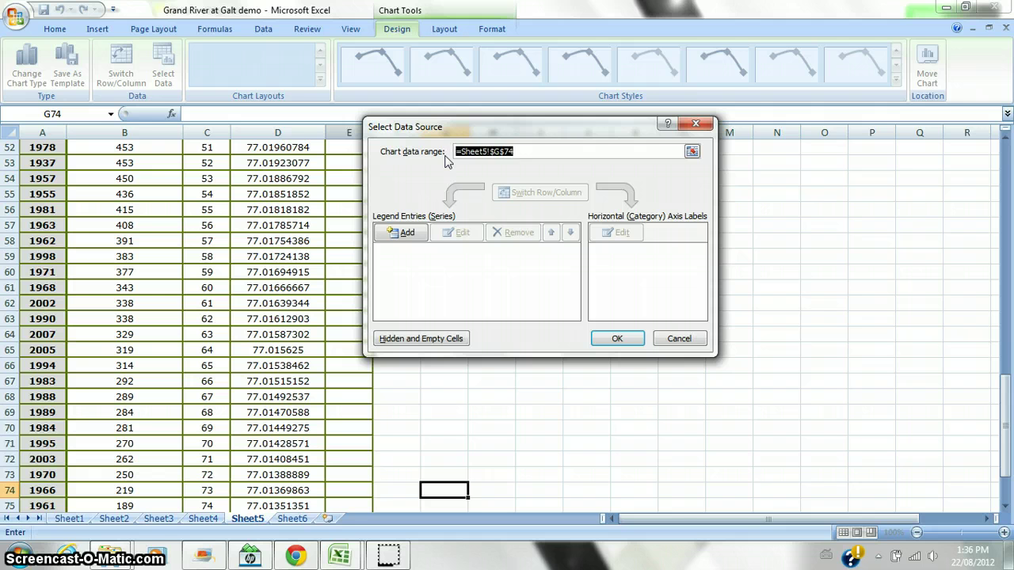
{"action": "type", "text": "Recurrence Interval for Gr"}
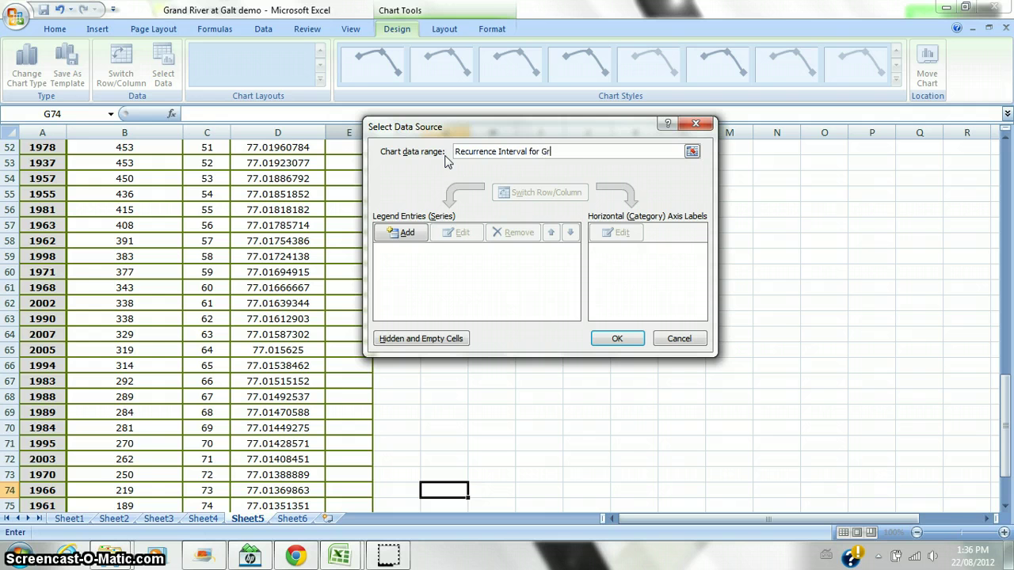
{"action": "type", "text": "and R at Galt"}
{"action": "left_click", "coordinate": [405, 234]}
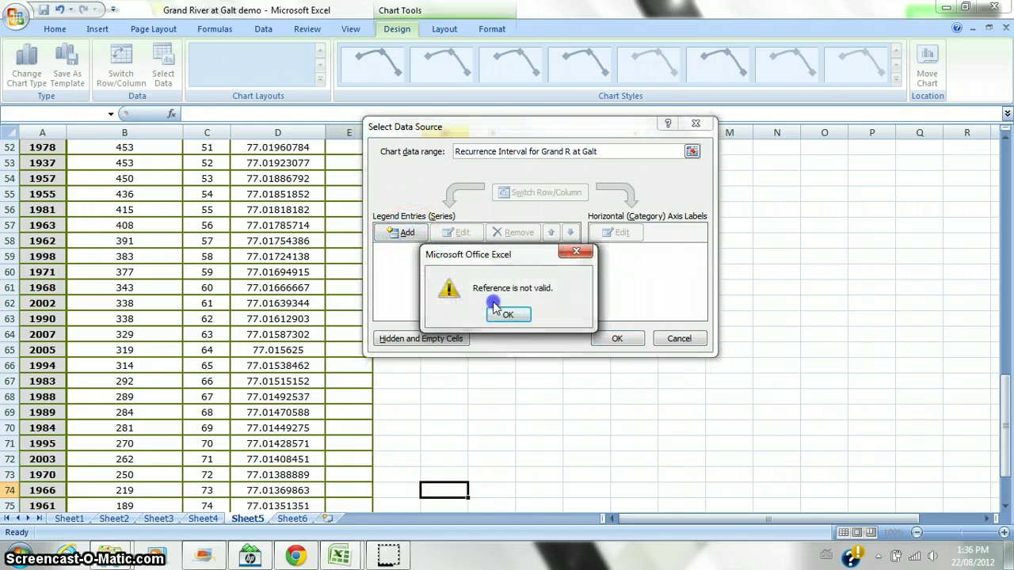
{"action": "left_click", "coordinate": [500, 315]}
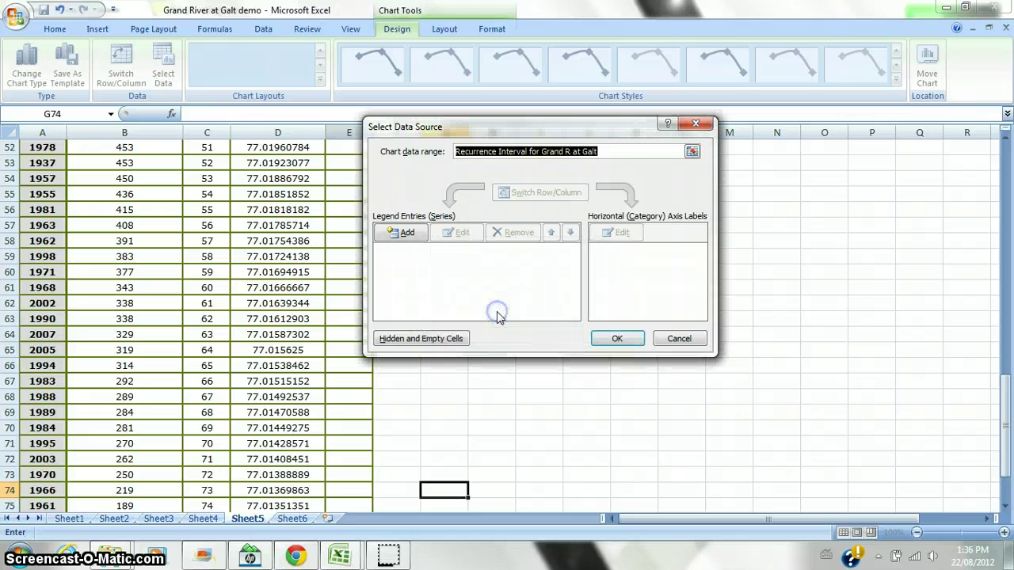
{"action": "left_click", "coordinate": [426, 232]}
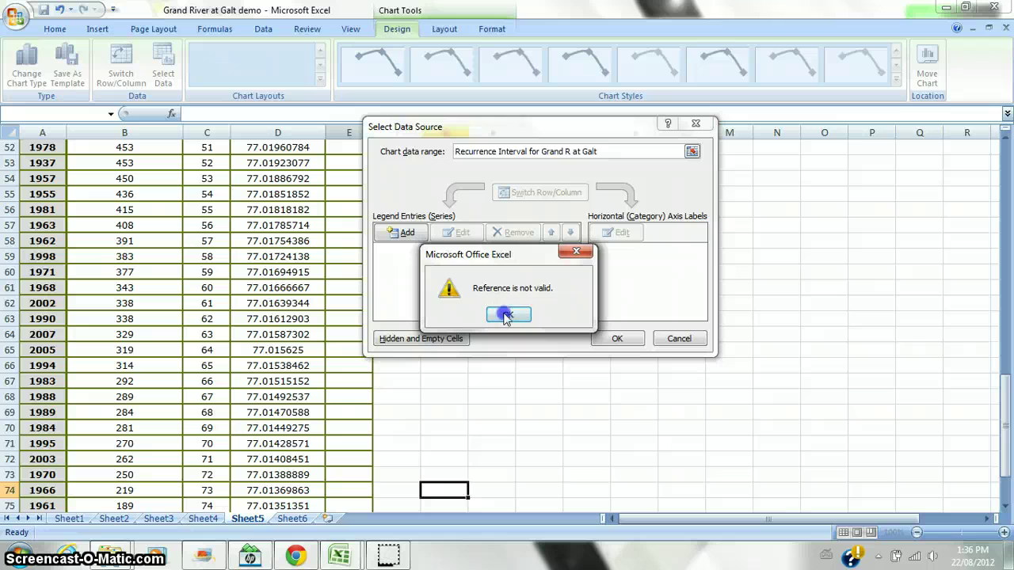
{"action": "left_click", "coordinate": [506, 316]}
{"action": "left_click", "coordinate": [617, 338]}
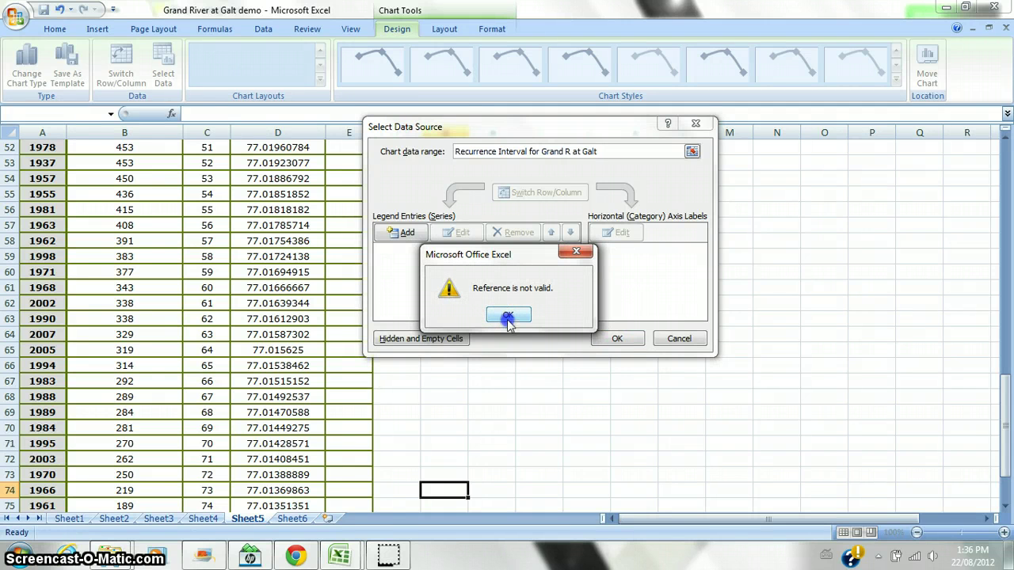
{"action": "left_click", "coordinate": [507, 316]}
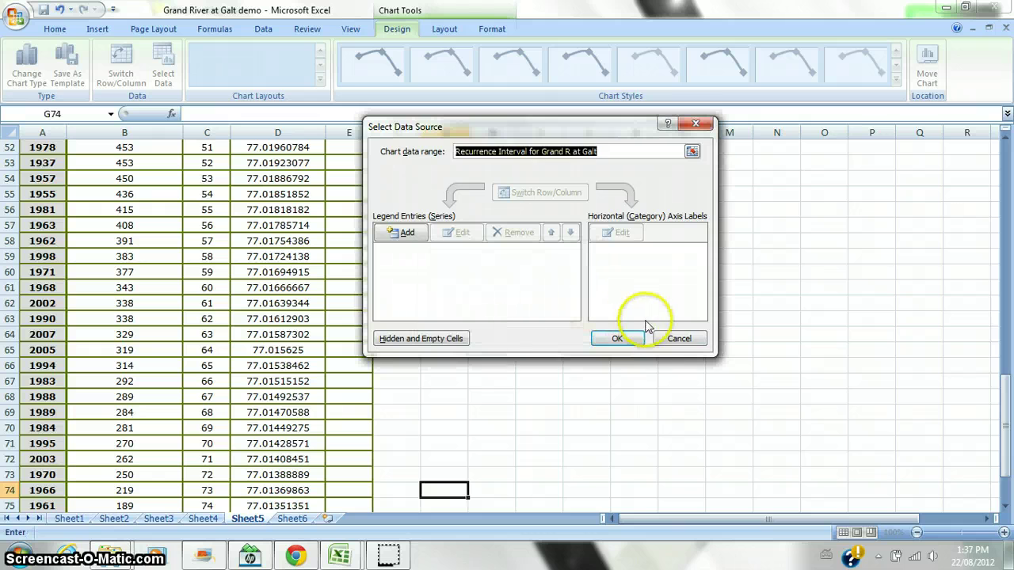